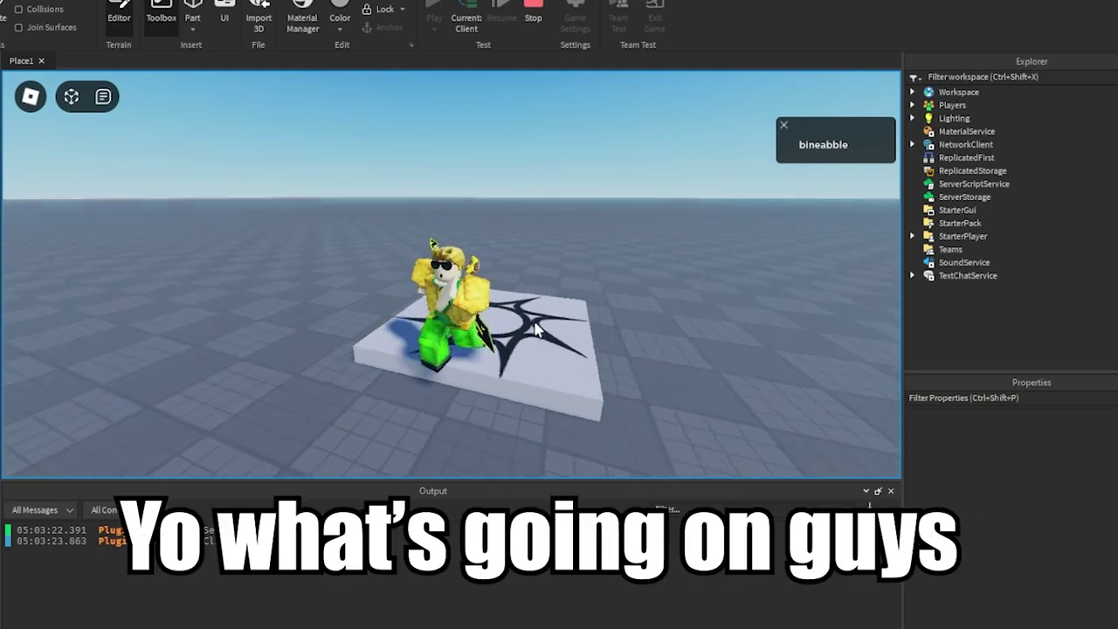
Run the character across the baseplate away from the starred pad during the playtest
key(s)
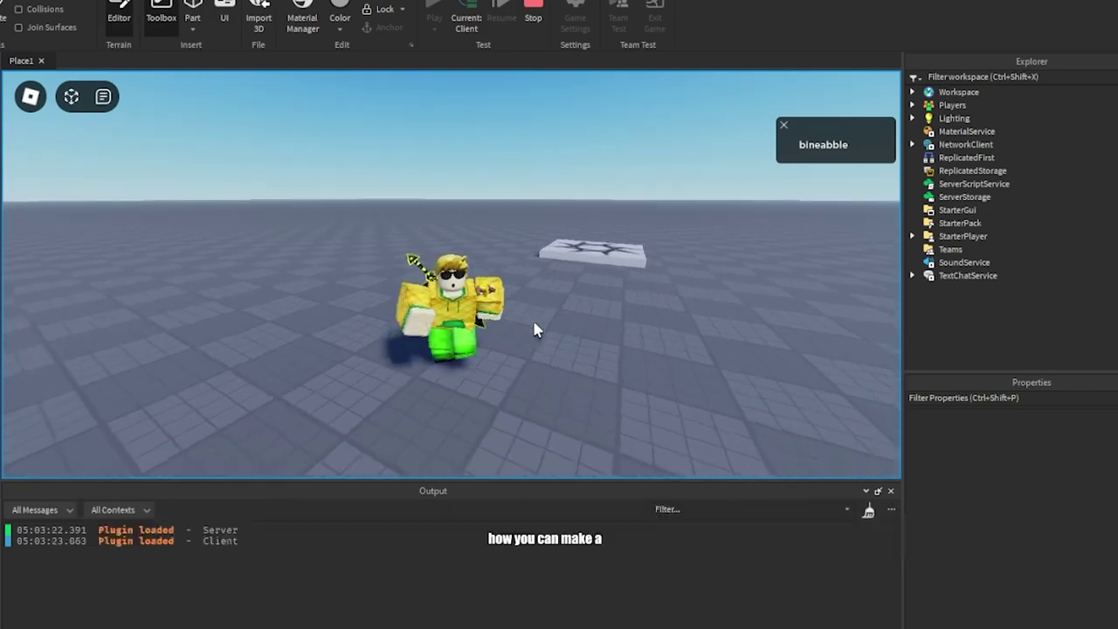
key(s)
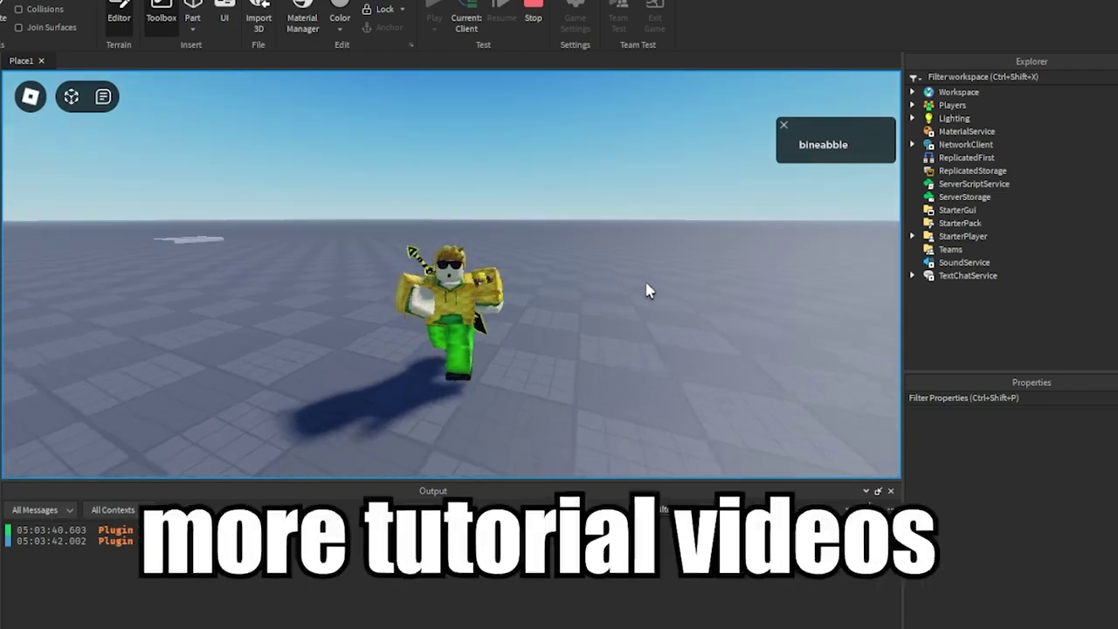
key(s)
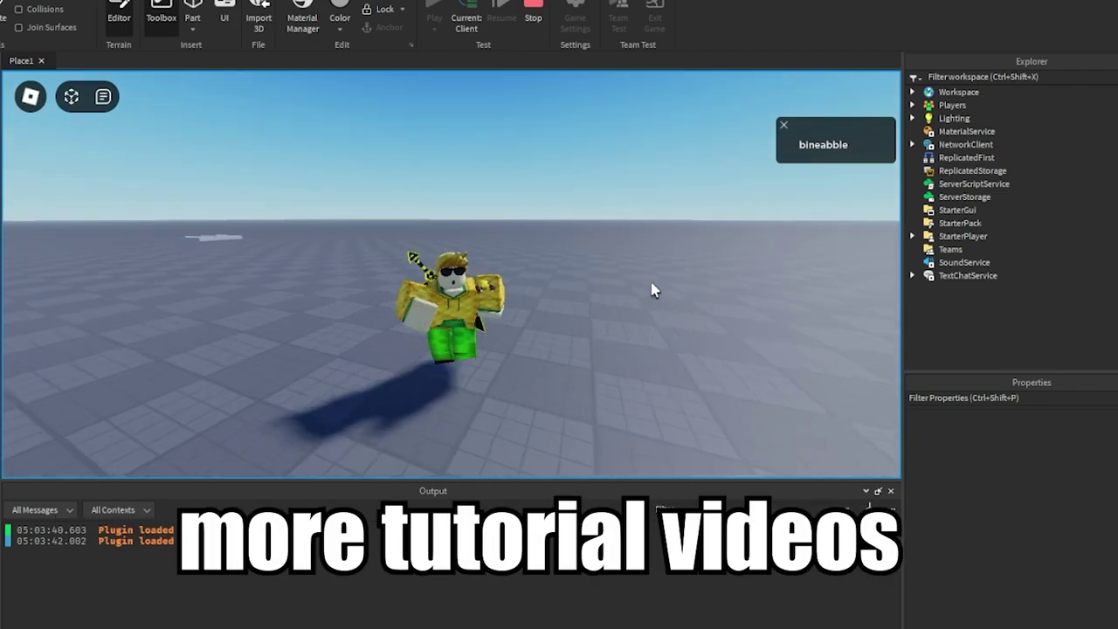
key(s)
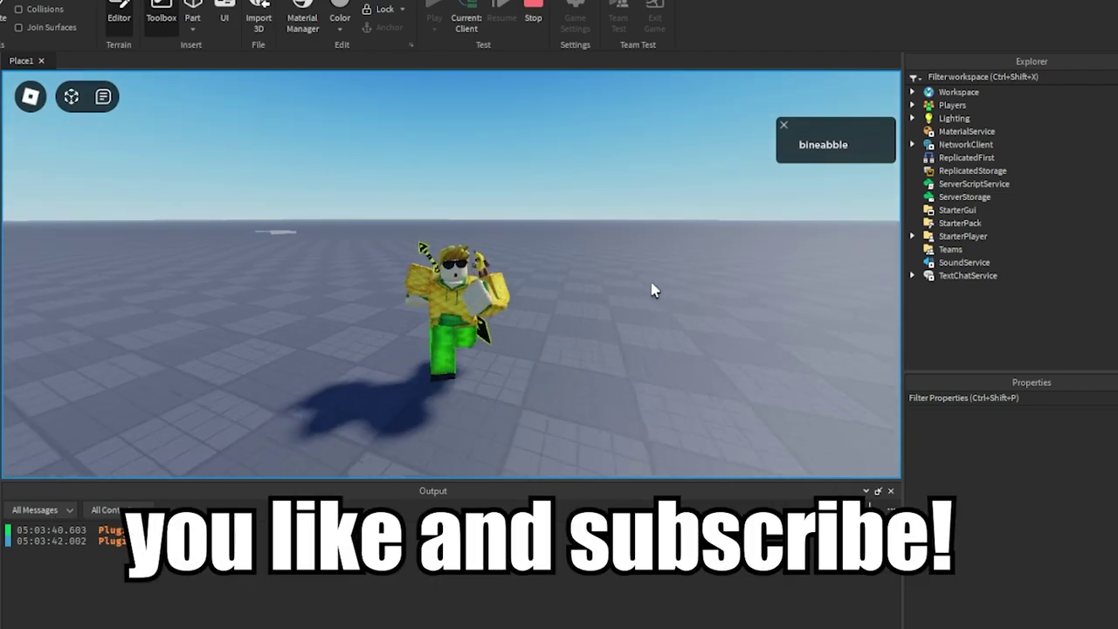
key(s)
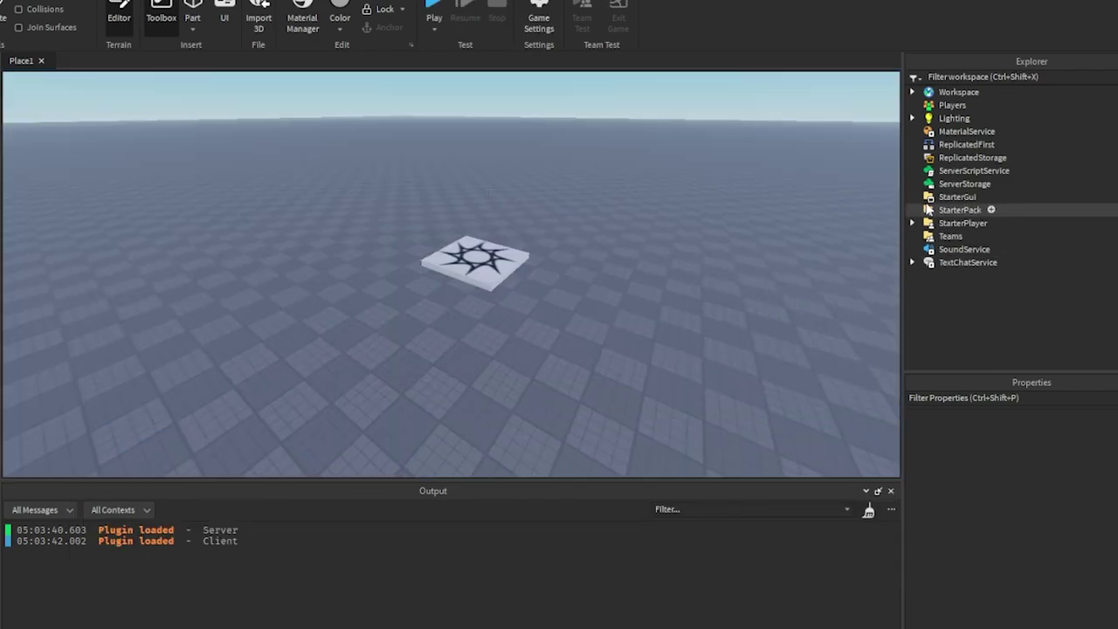
Insert a ScreenGui under StarterGui, name it LoadingScreen, and add a Frame inside it
click(957, 197)
click(985, 197)
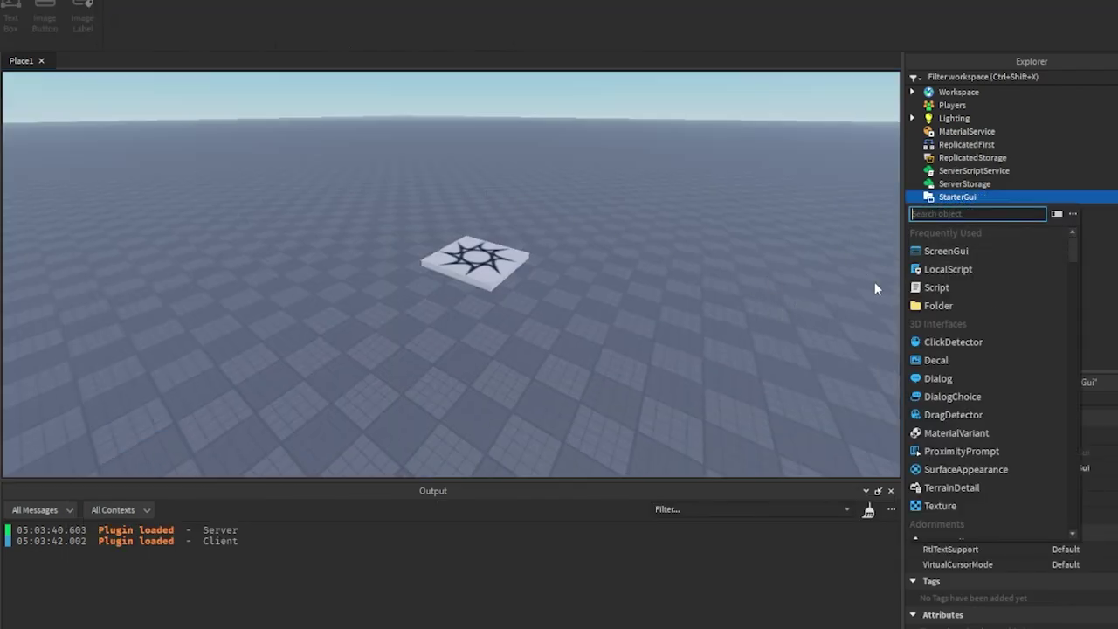
click(957, 253)
click(966, 212)
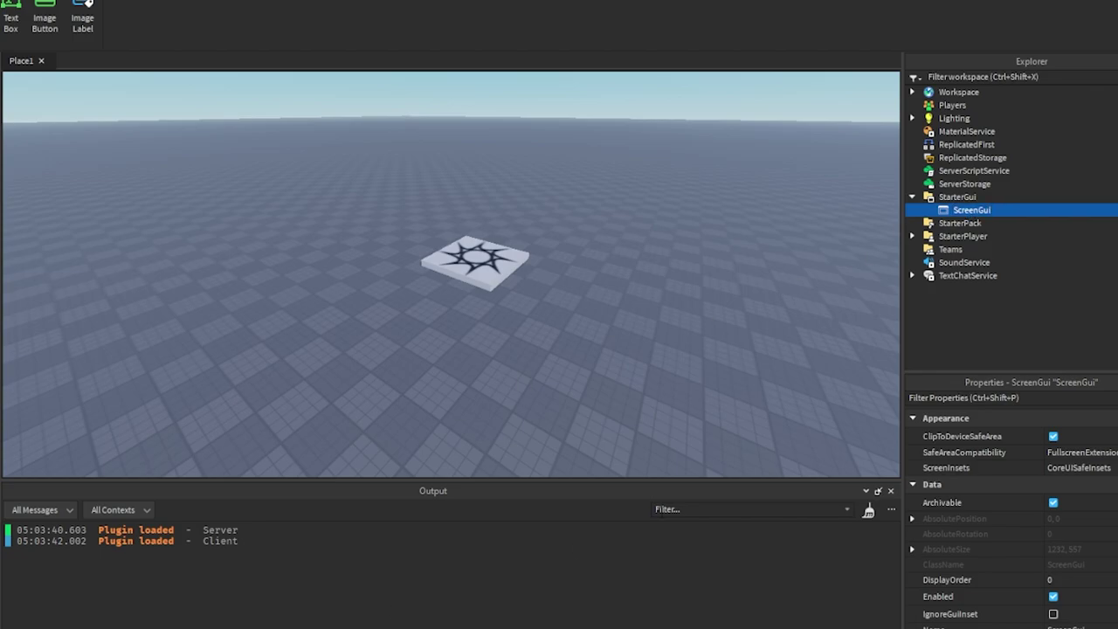
double_click(969, 210)
text(LoadingScreen)
key(Return)
click(1019, 209)
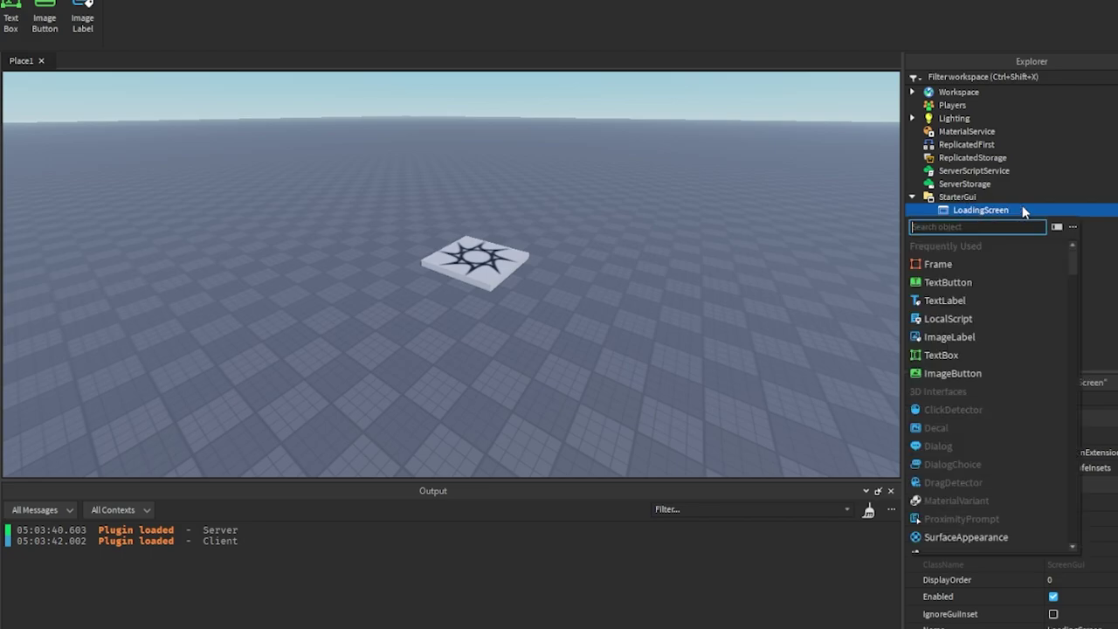
click(951, 262)
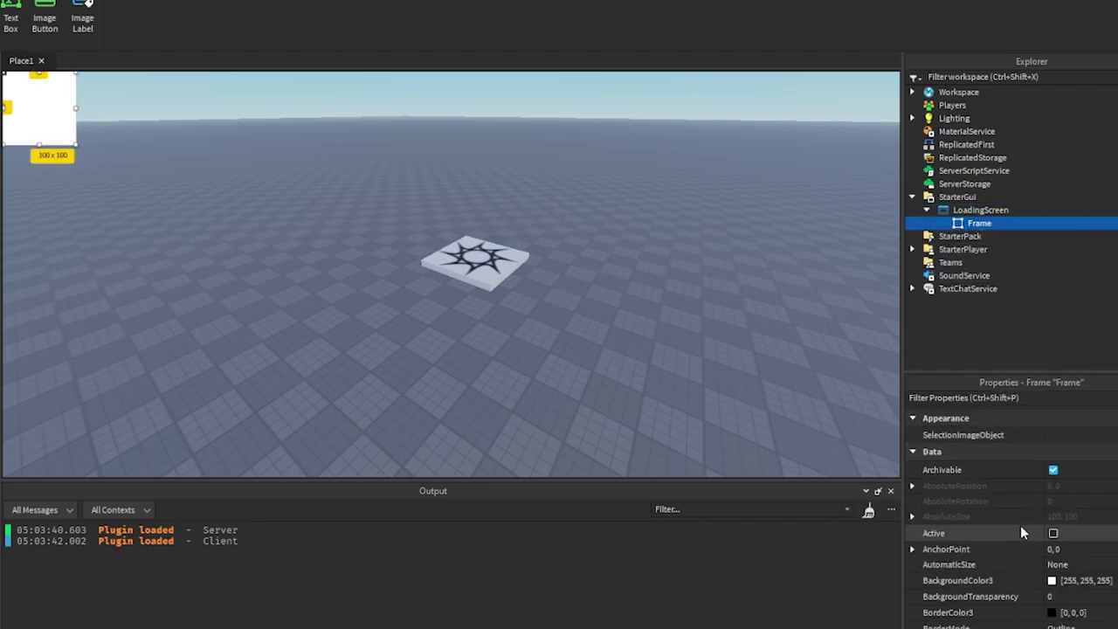
Size the frame to {1,0},{1,0} and colour it dark grey 30,30,30
scroll(1020, 525, down, 5)
click(1067, 475)
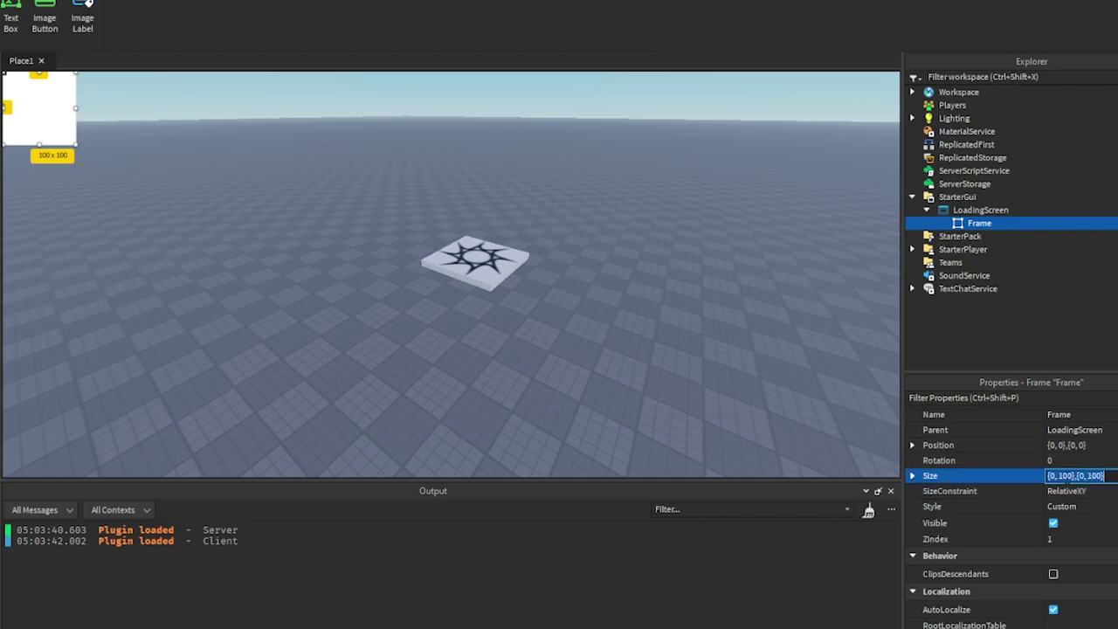
text(1)
text(, 0},{1)
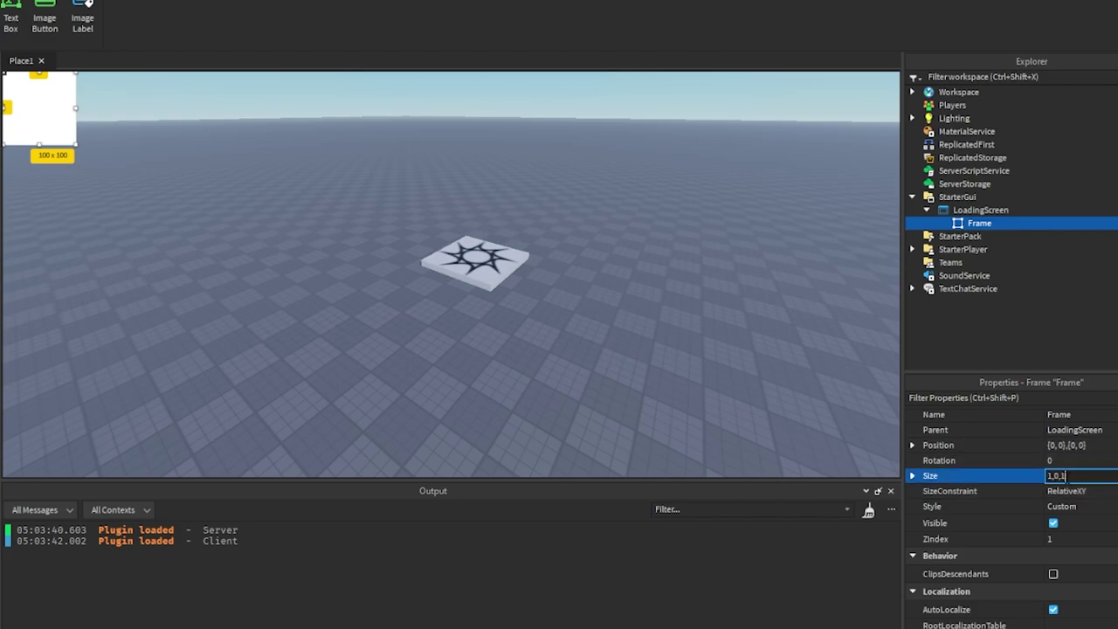
text(, 0)
key(Return)
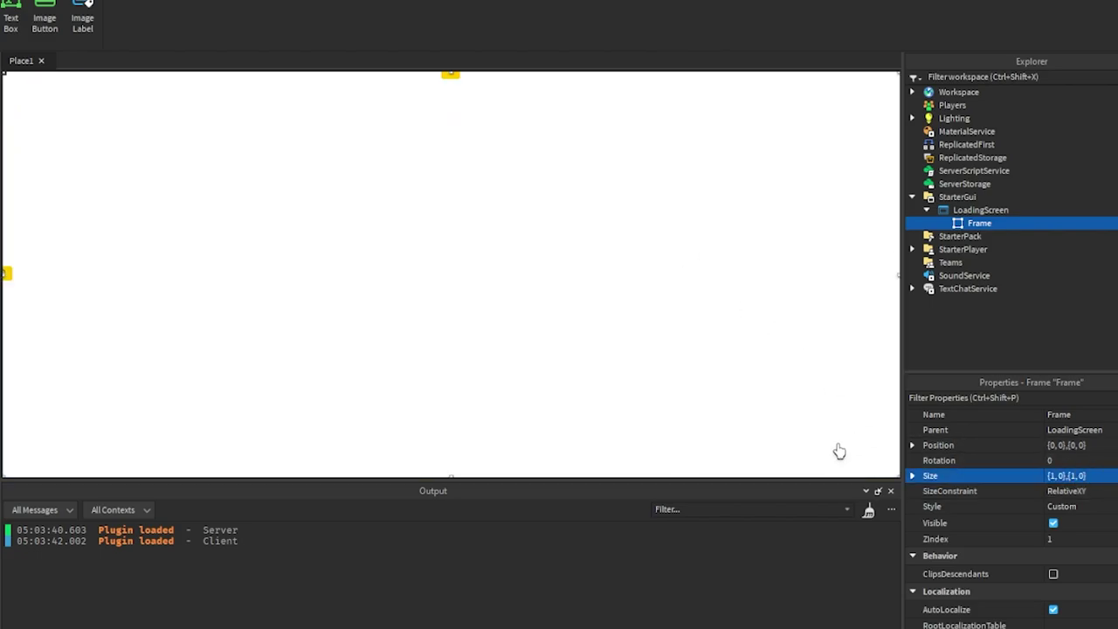
scroll(1008, 491, down, 1)
scroll(1034, 488, up, 3)
scroll(1034, 488, up, 1)
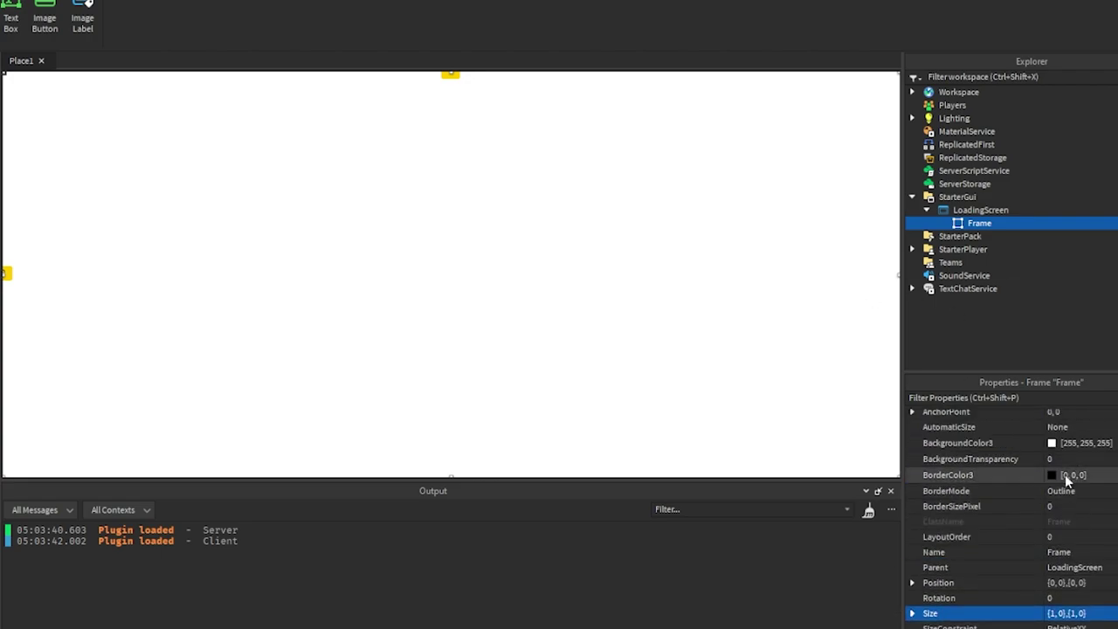
click(1051, 475)
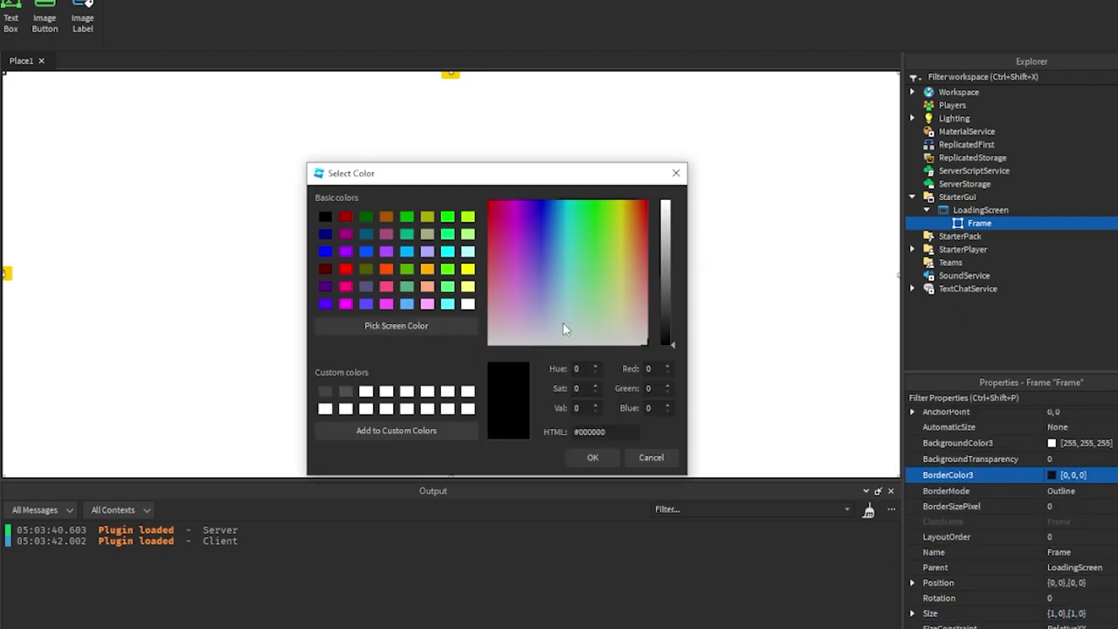
drag(563, 322, 666, 339)
key(Escape)
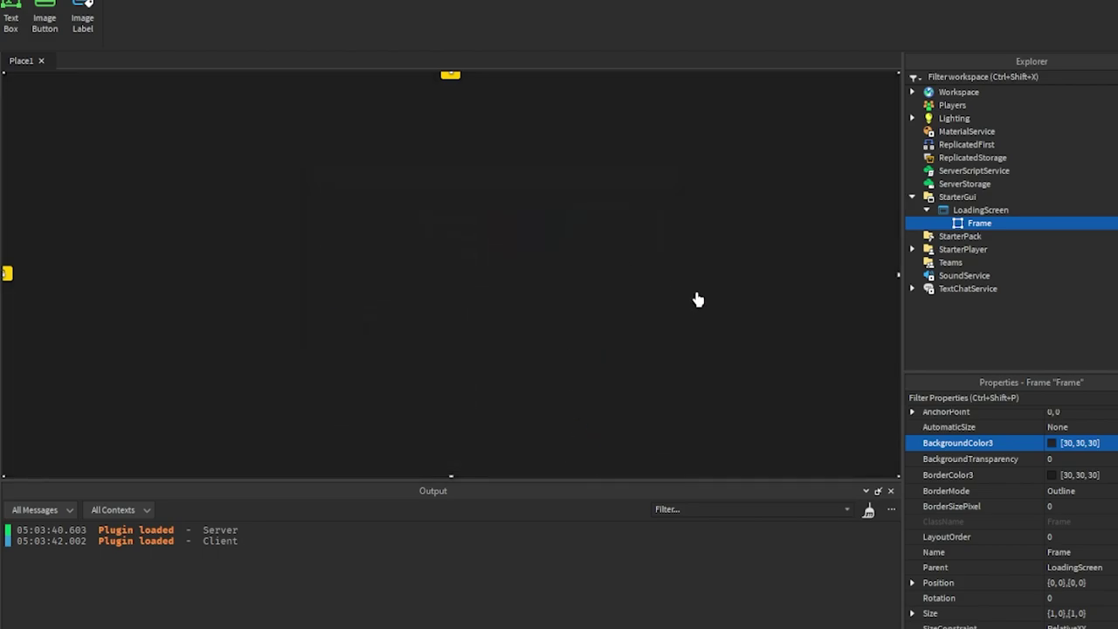
Rename the frame Fade and duplicate it as a copy named Frame
click(979, 223)
click(979, 224)
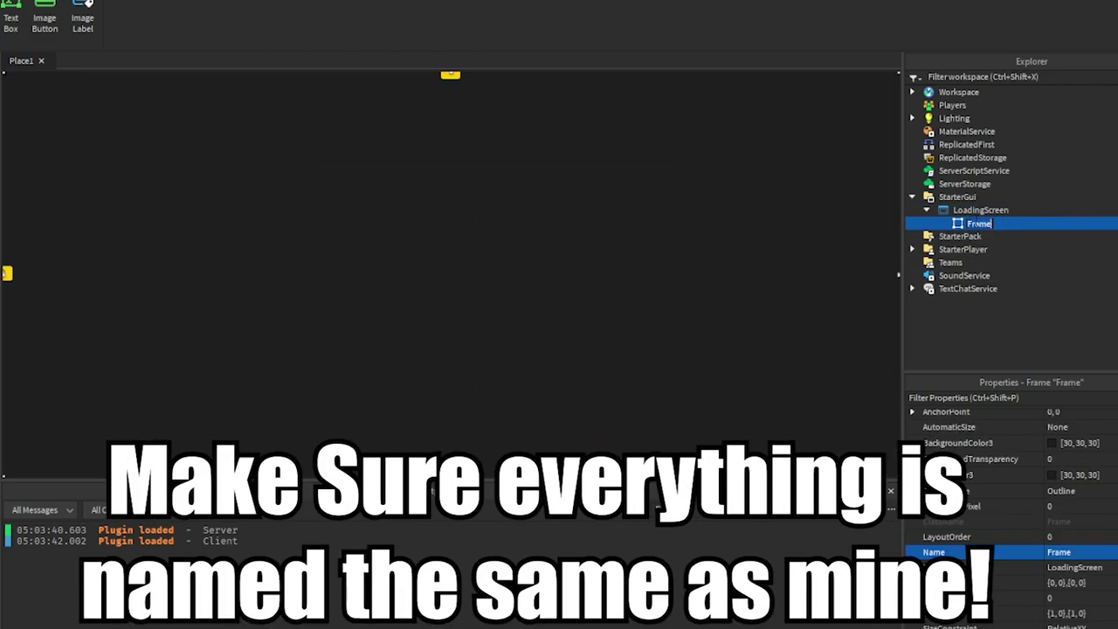
text(Fade)
key(Return)
key(ctrl+d)
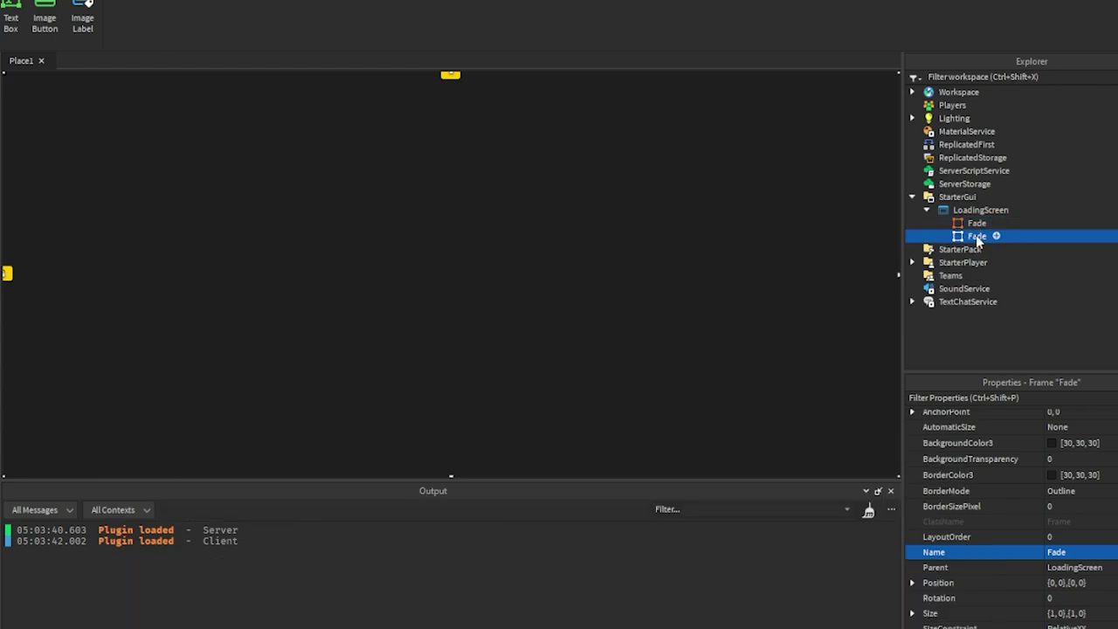
text(Frame)
key(Return)
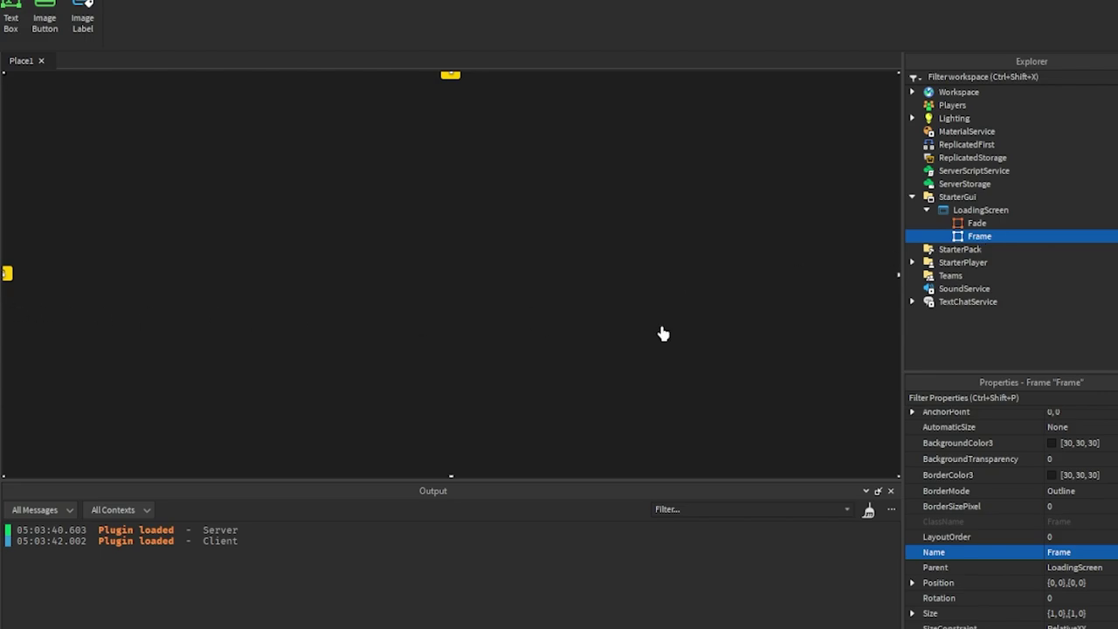
click(1000, 237)
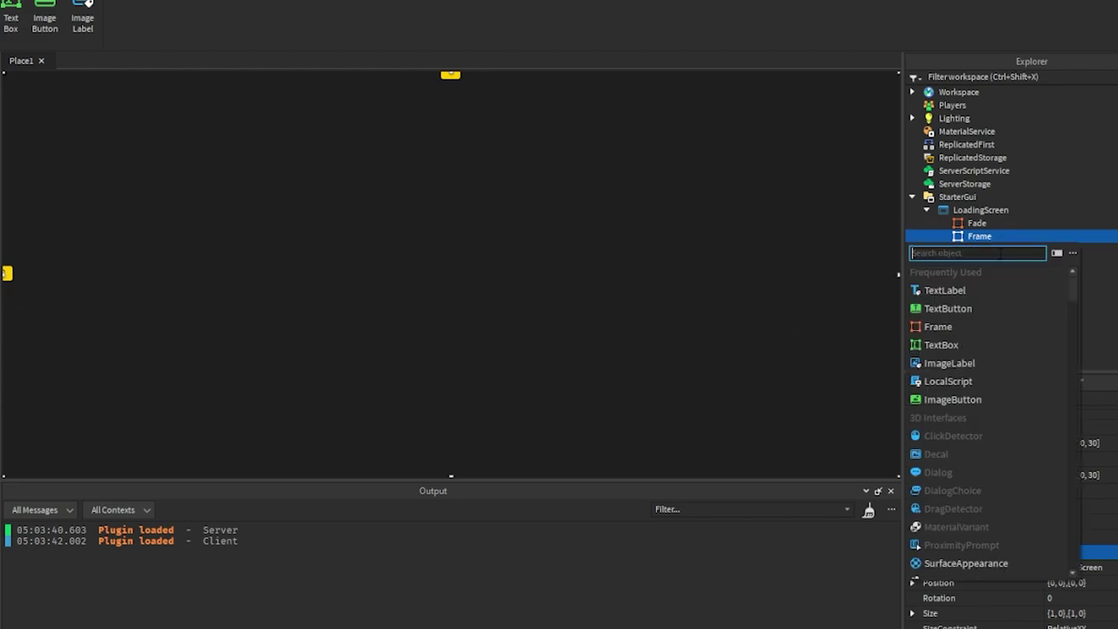
Add a Frame named Bar inside Frame, shaped as a 615×24 strip at {0.25,0},{0.555,0}
click(948, 326)
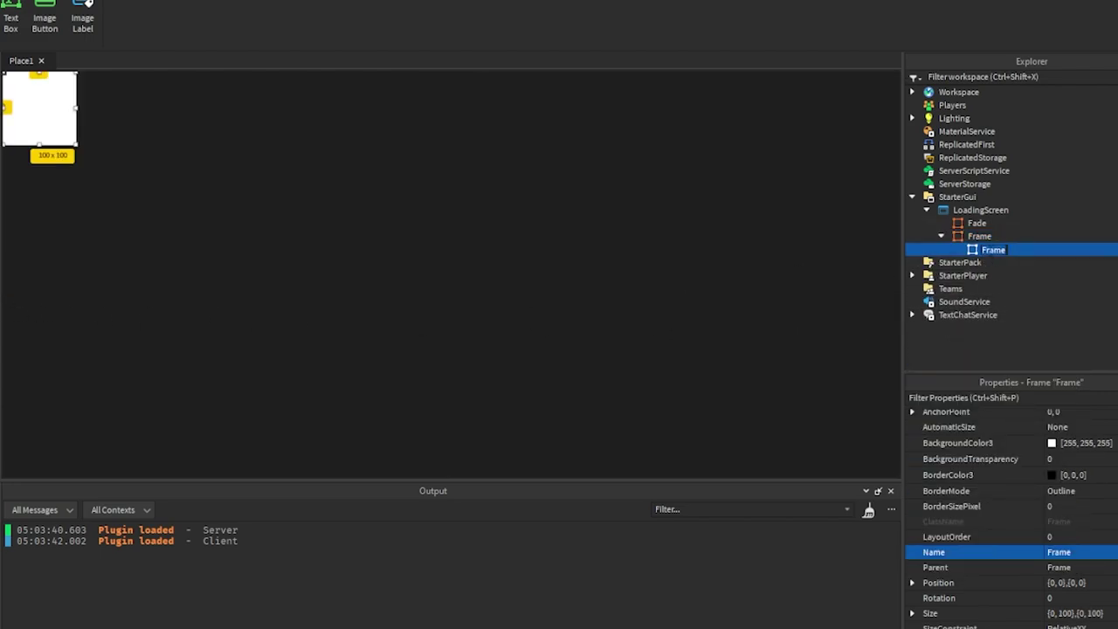
text(Bar)
key(Return)
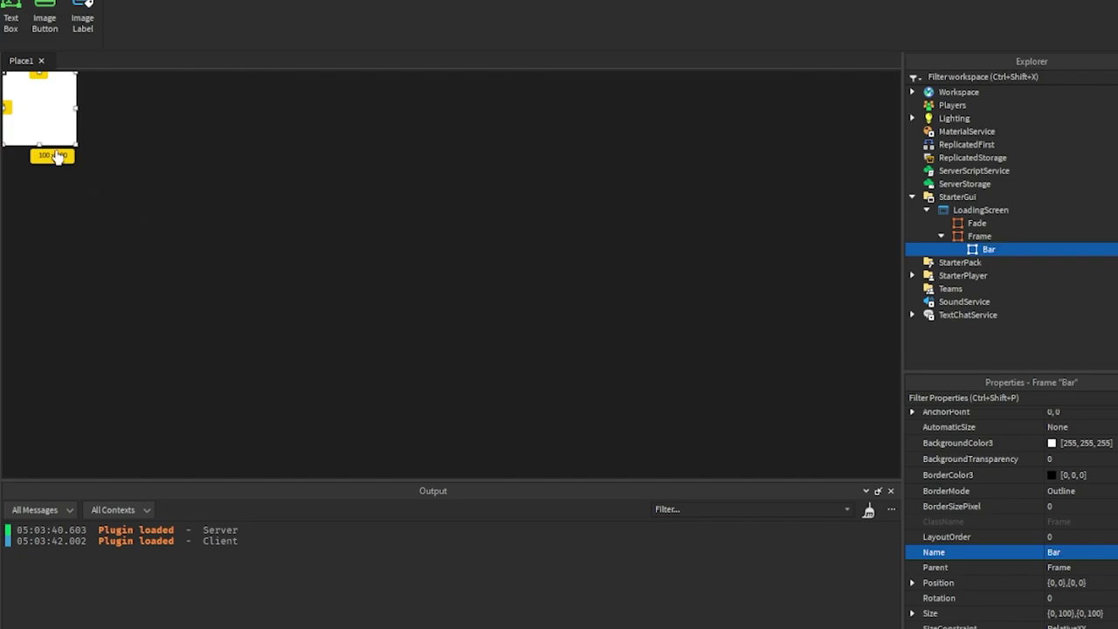
drag(48, 124, 663, 301)
drag(414, 300, 214, 312)
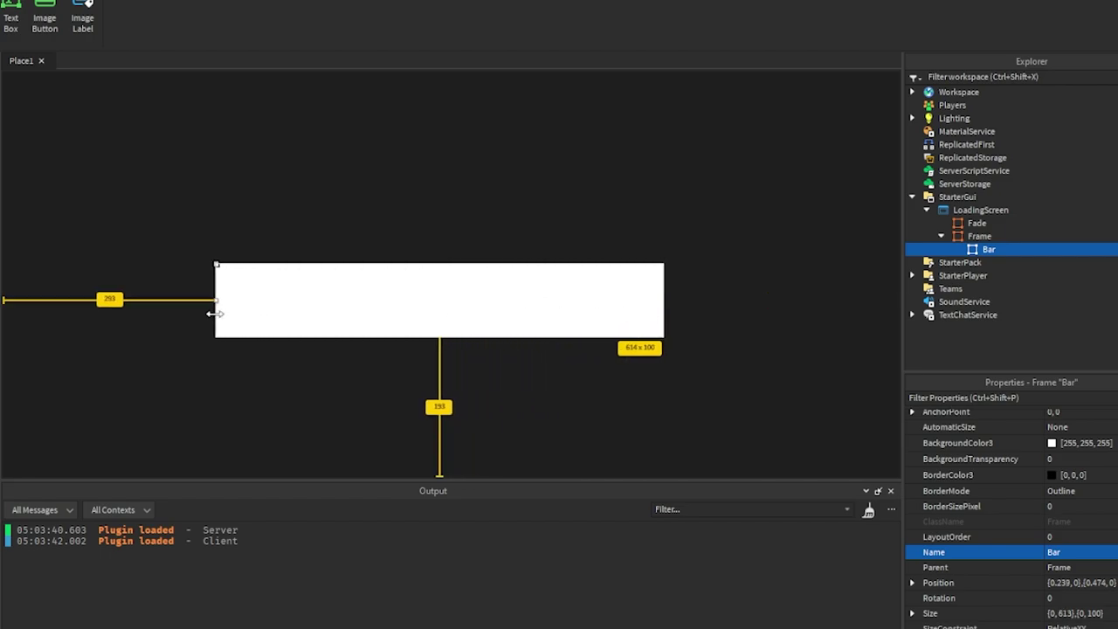
drag(438, 337, 445, 305)
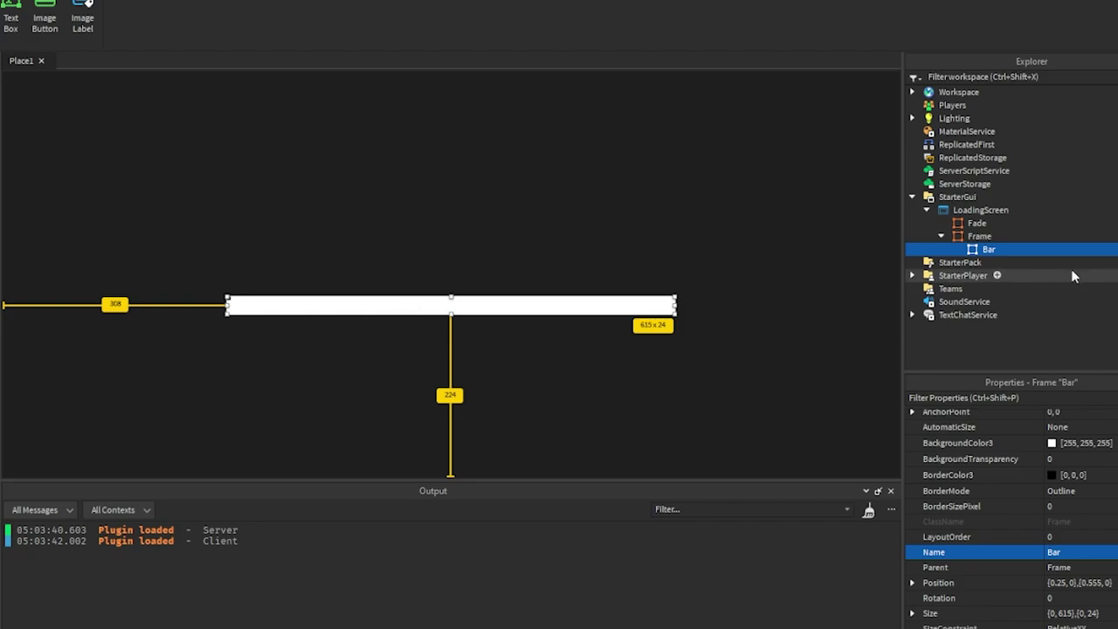
Add a UICorner to Bar and set its CornerRadius to 0.4, 0
click(1005, 250)
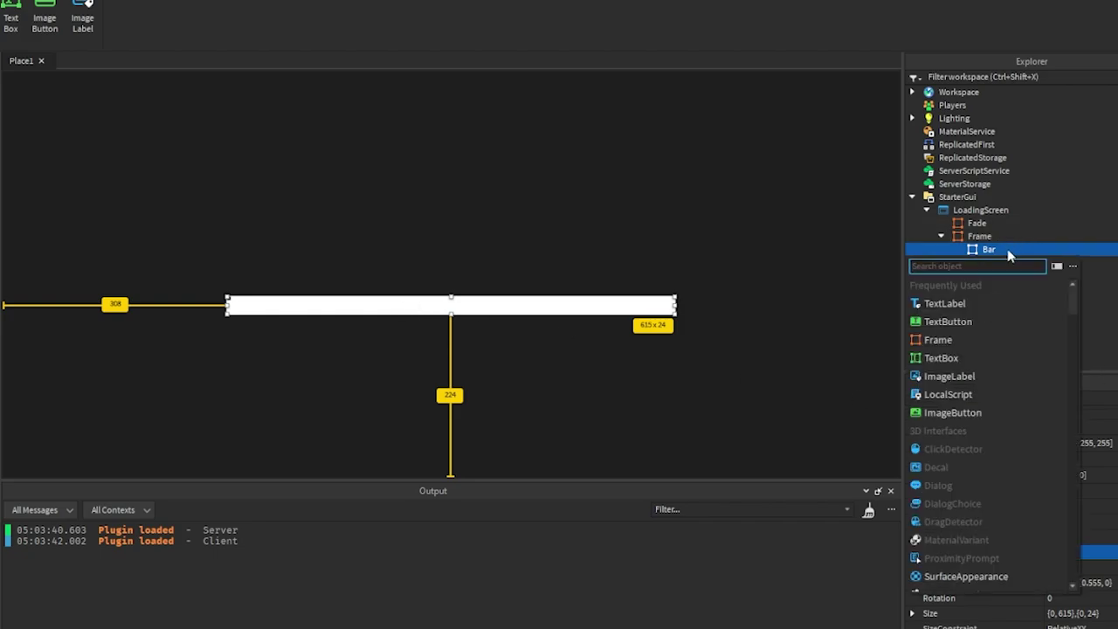
text(uic)
click(984, 286)
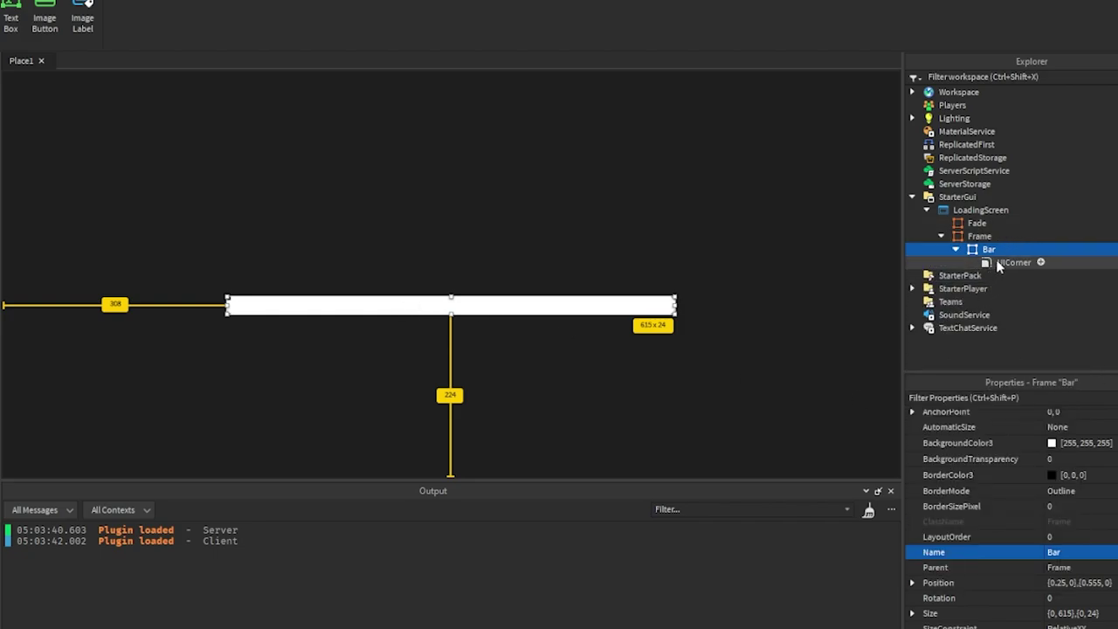
click(1060, 435)
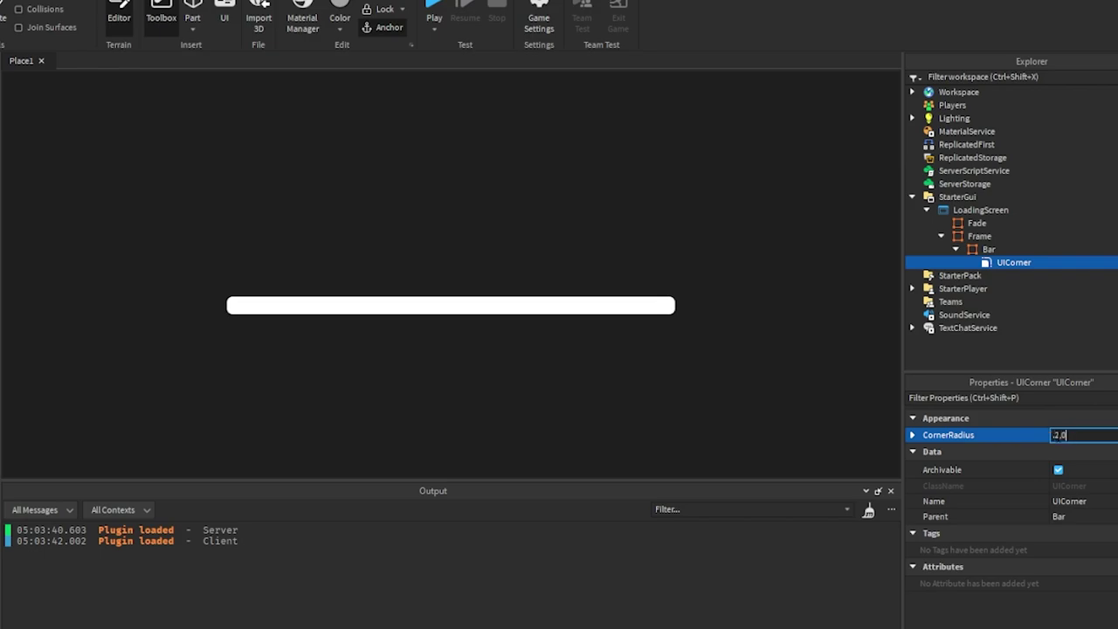
text(.2,0)
key(Return)
click(1060, 437)
key(BackSpace)
text(4)
key(Return)
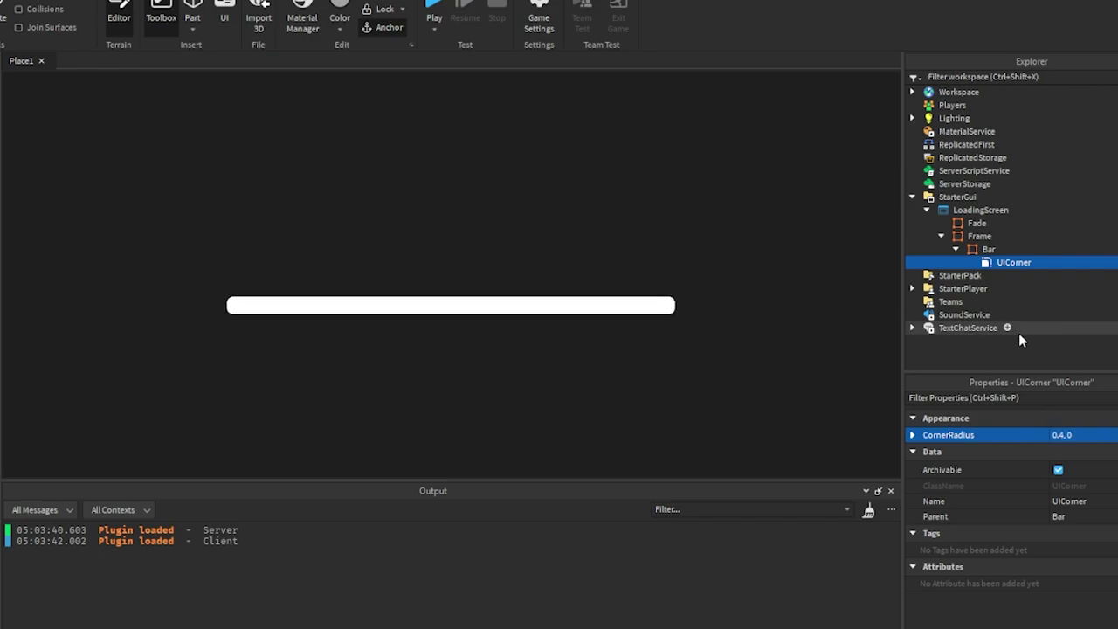
click(1011, 250)
Add a Frame named Fill inside Bar and give it a copy of Bar's UICorner
click(1006, 250)
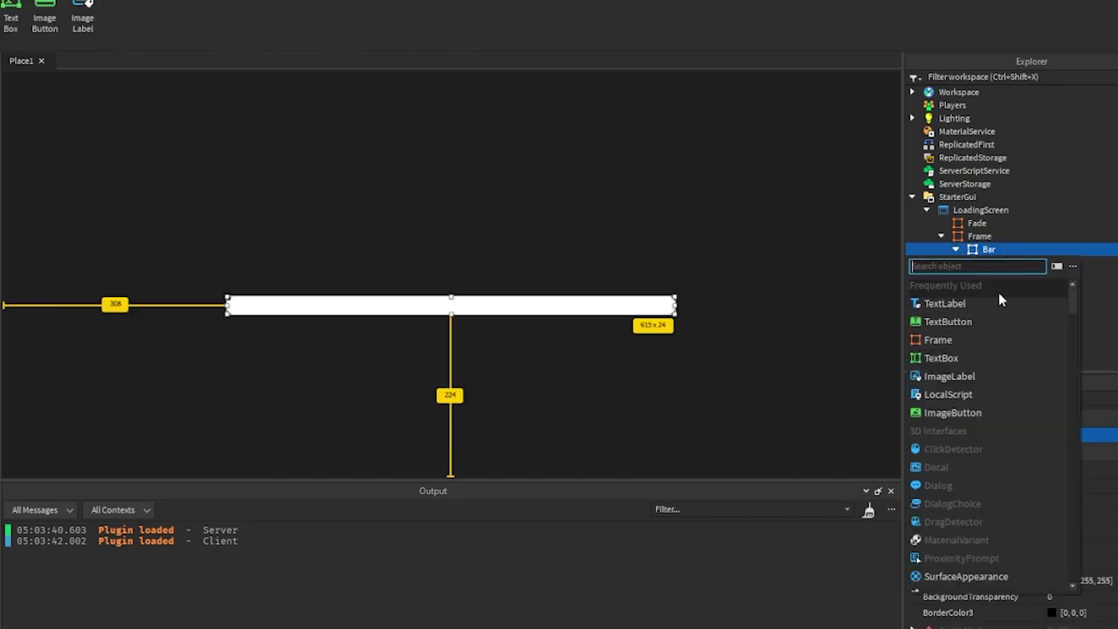
click(956, 340)
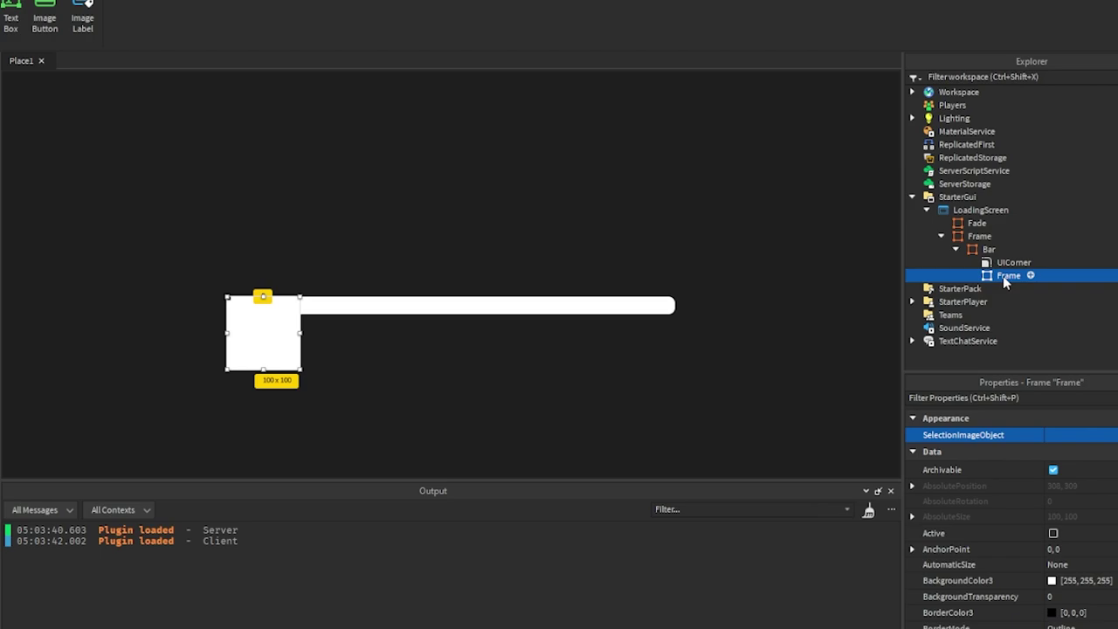
double_click(1006, 276)
key(Return)
click(1013, 262)
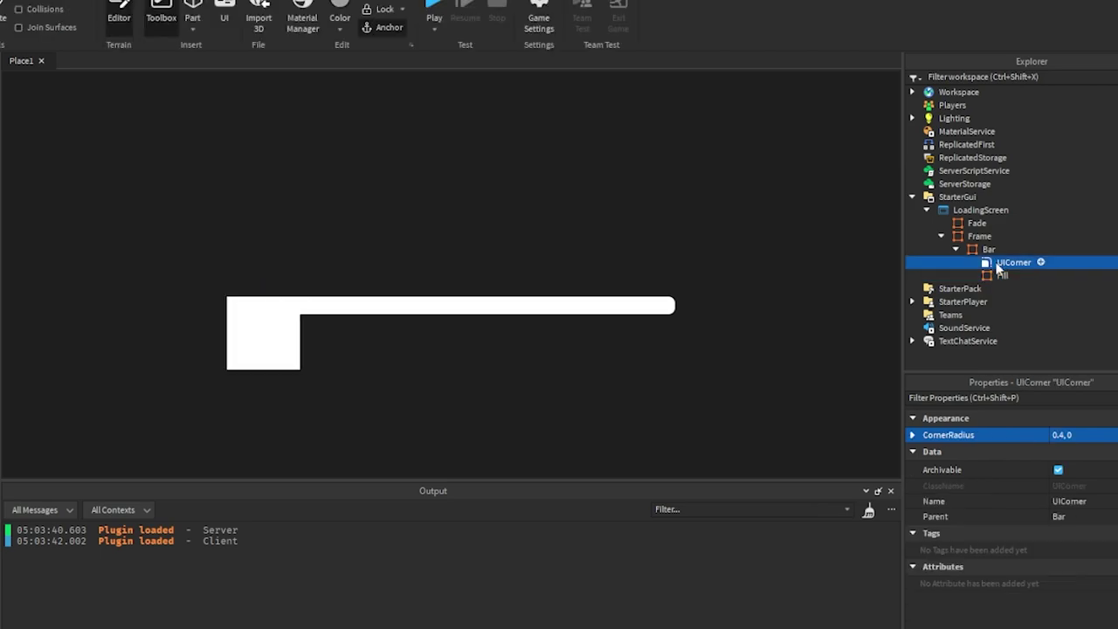
key(ctrl+d)
drag(1013, 276, 1002, 288)
click(1002, 276)
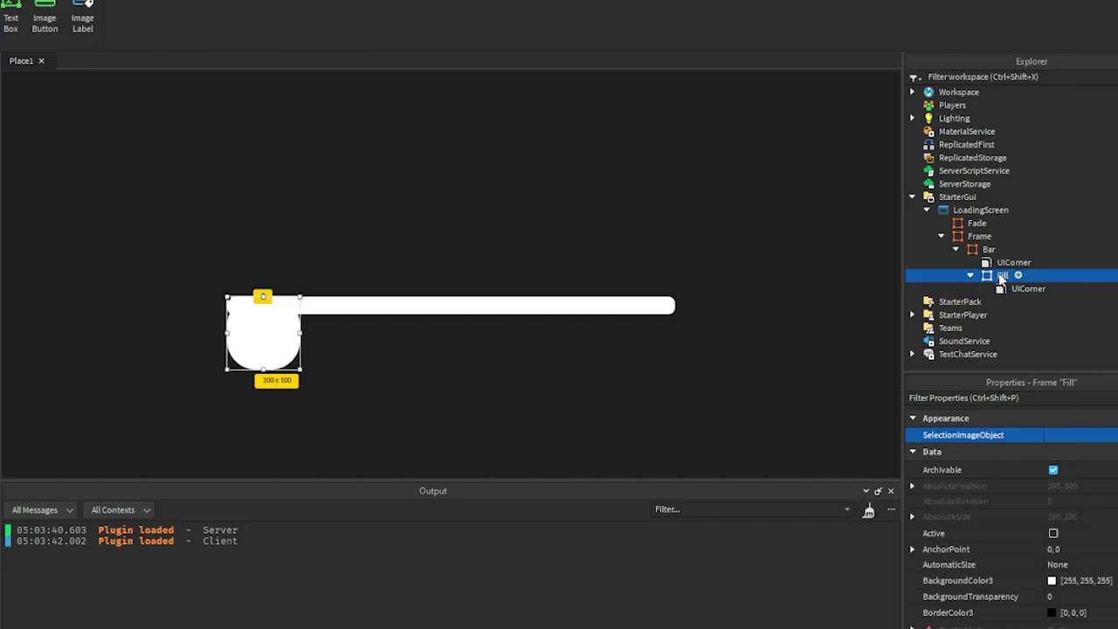
Colour Fill light blue #00aaff and size it {0.3,0},{1,0}
click(1051, 580)
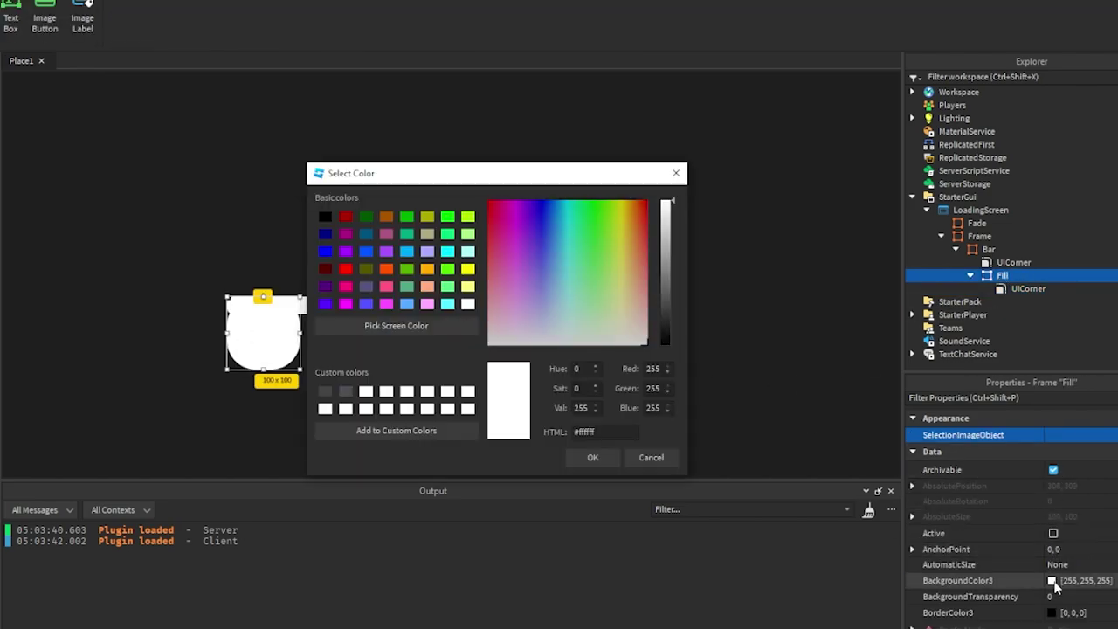
click(365, 251)
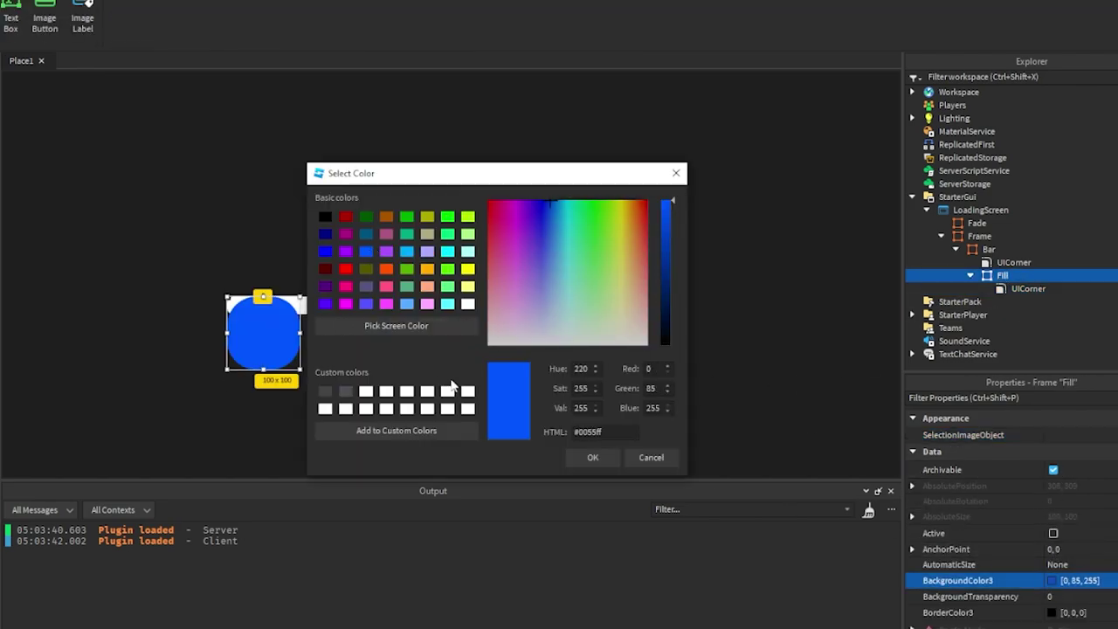
click(407, 251)
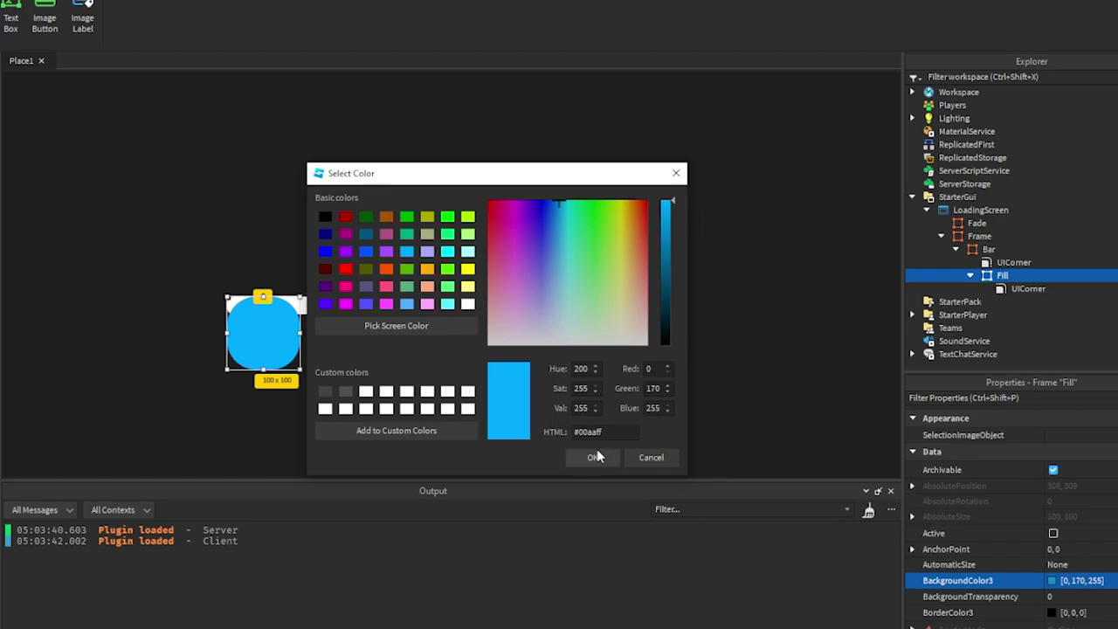
click(594, 457)
scroll(991, 437, down, 5)
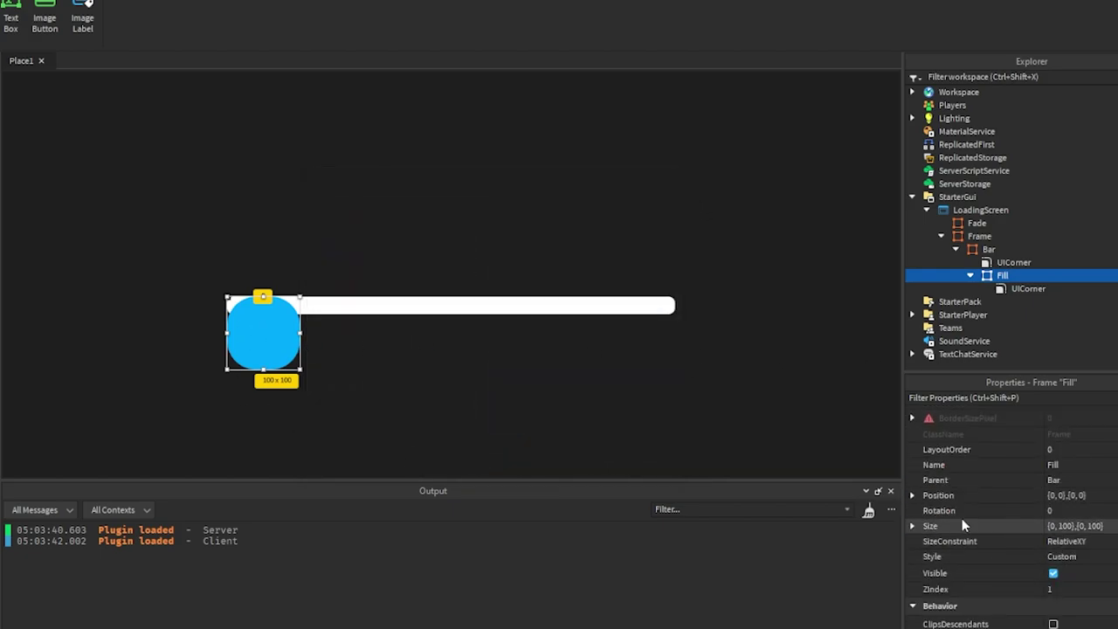
click(1061, 525)
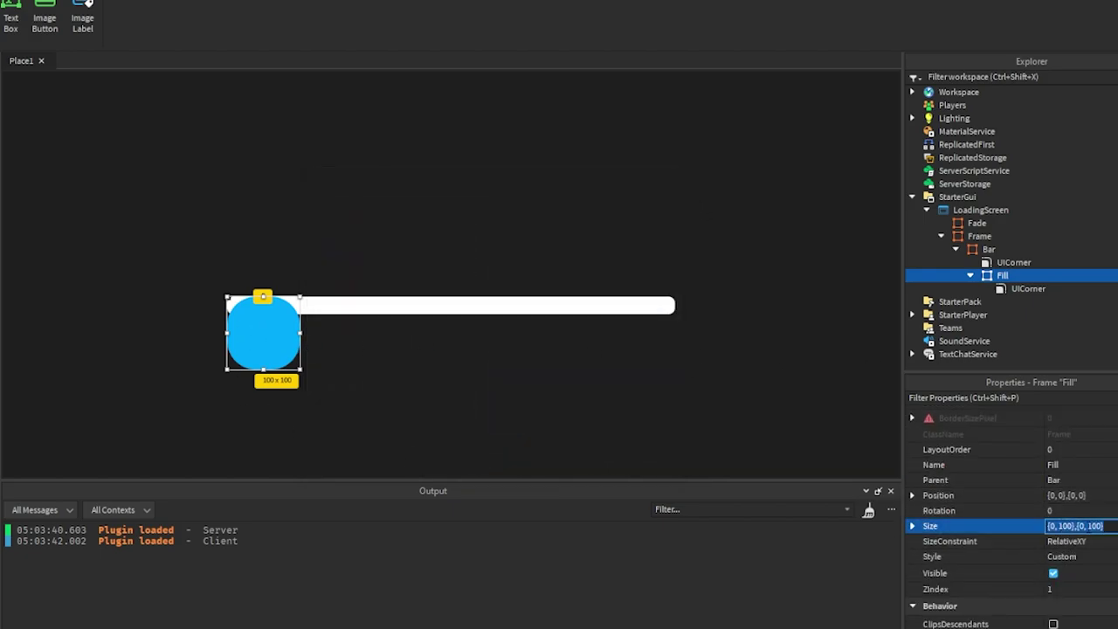
key(BackSpace)
key(Return)
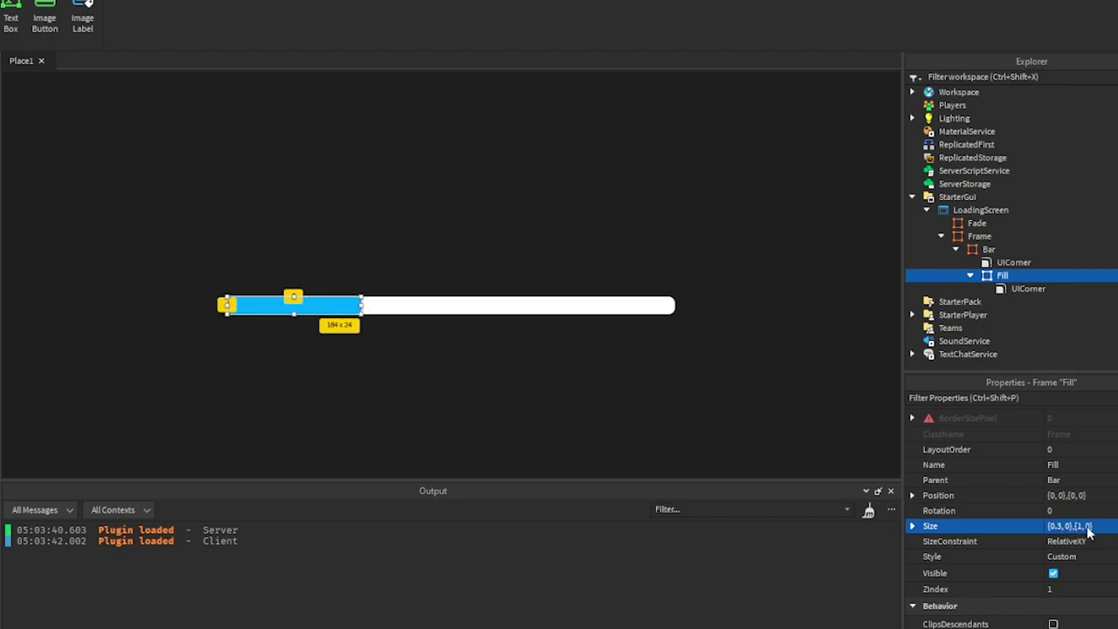
click(605, 397)
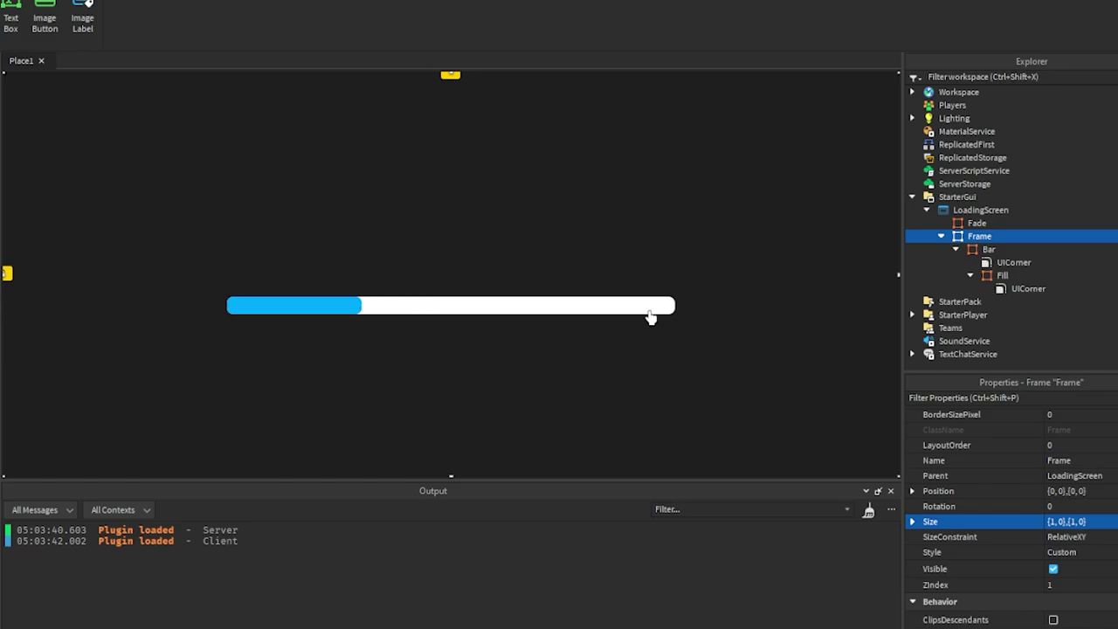
Collapse Fill and Bar, then add a TextLabel named Assets under Frame
click(972, 278)
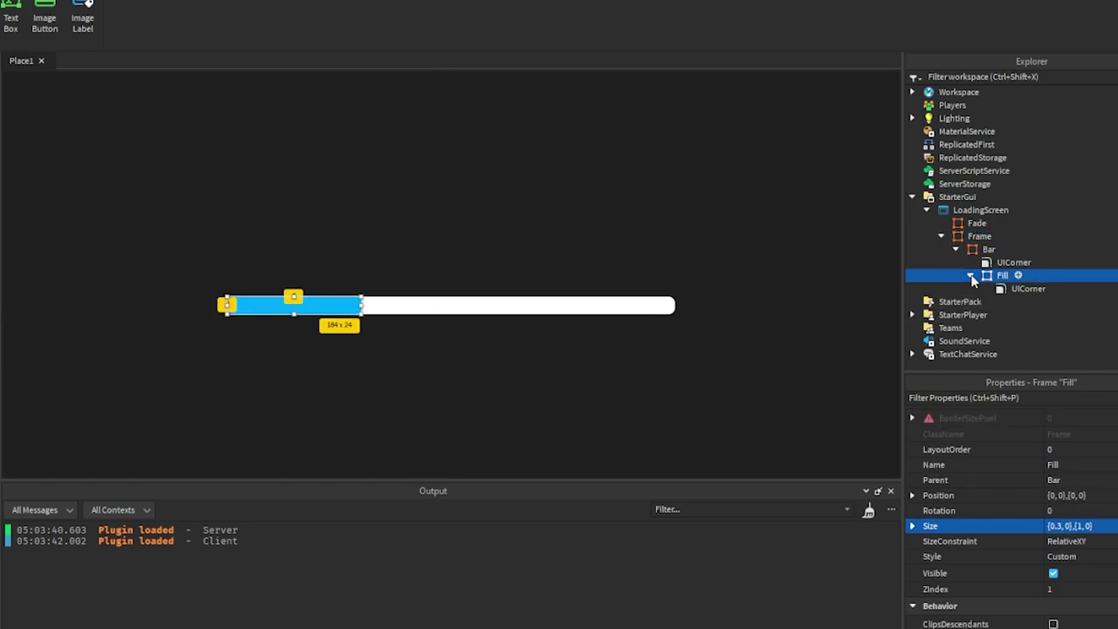
click(970, 276)
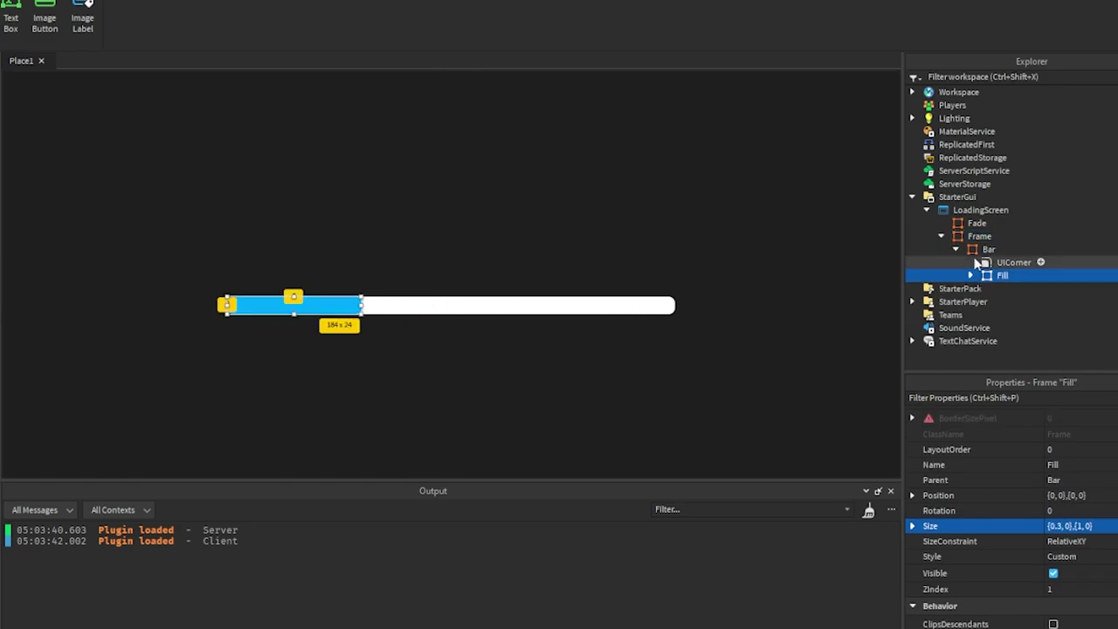
click(955, 248)
click(1001, 237)
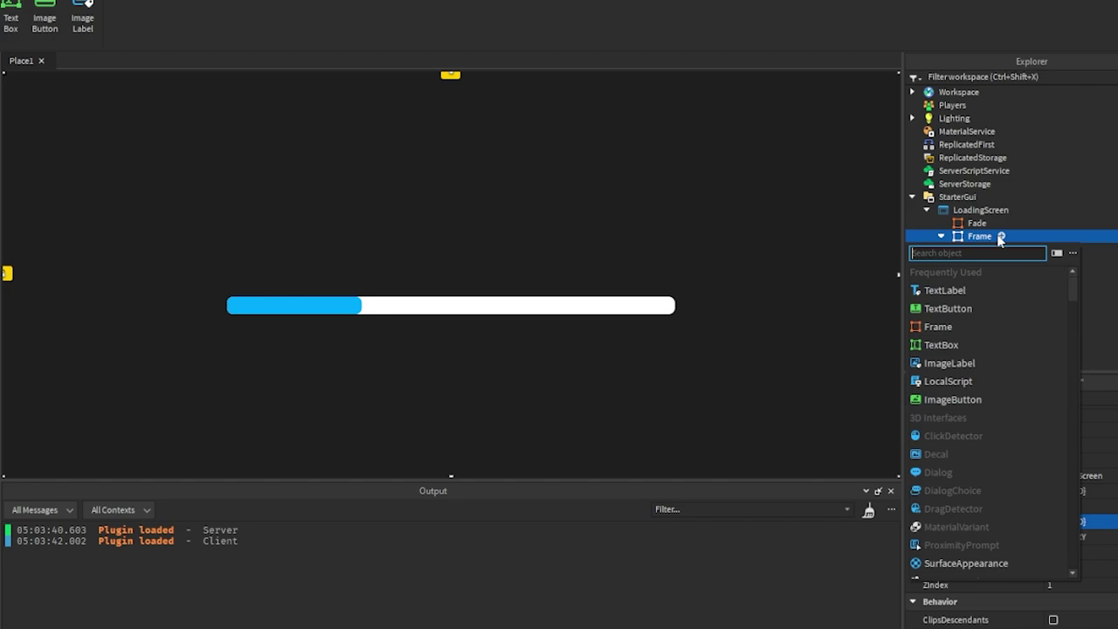
click(962, 293)
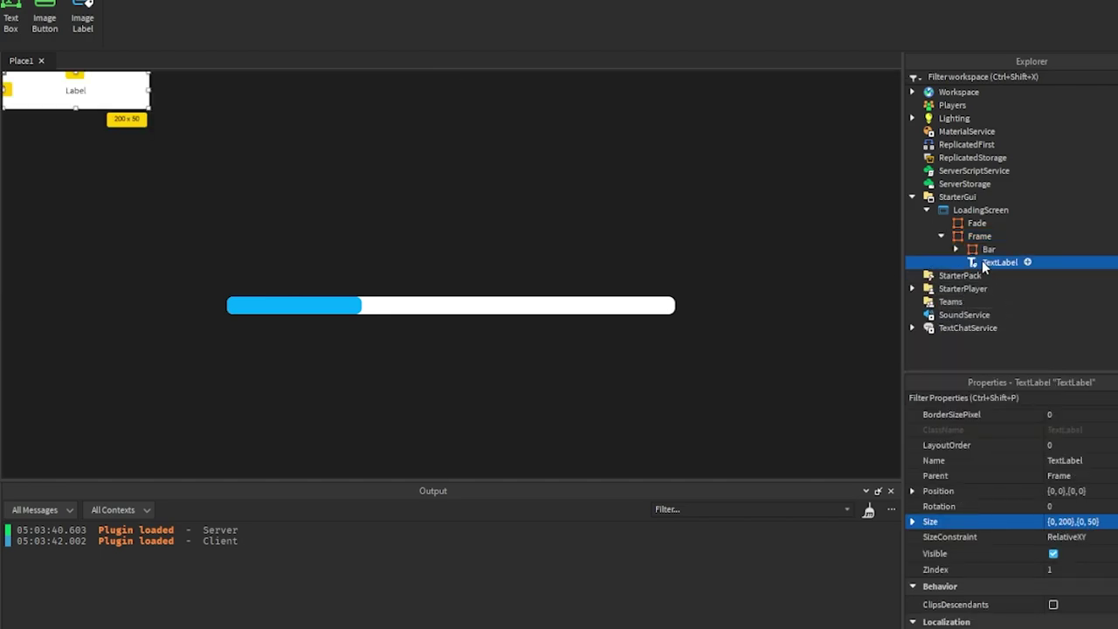
key(F2)
text(Assets)
key(Return)
Resize the Assets label to 400×50 and centre it just above the bar
drag(123, 99, 499, 277)
drag(377, 278, 313, 279)
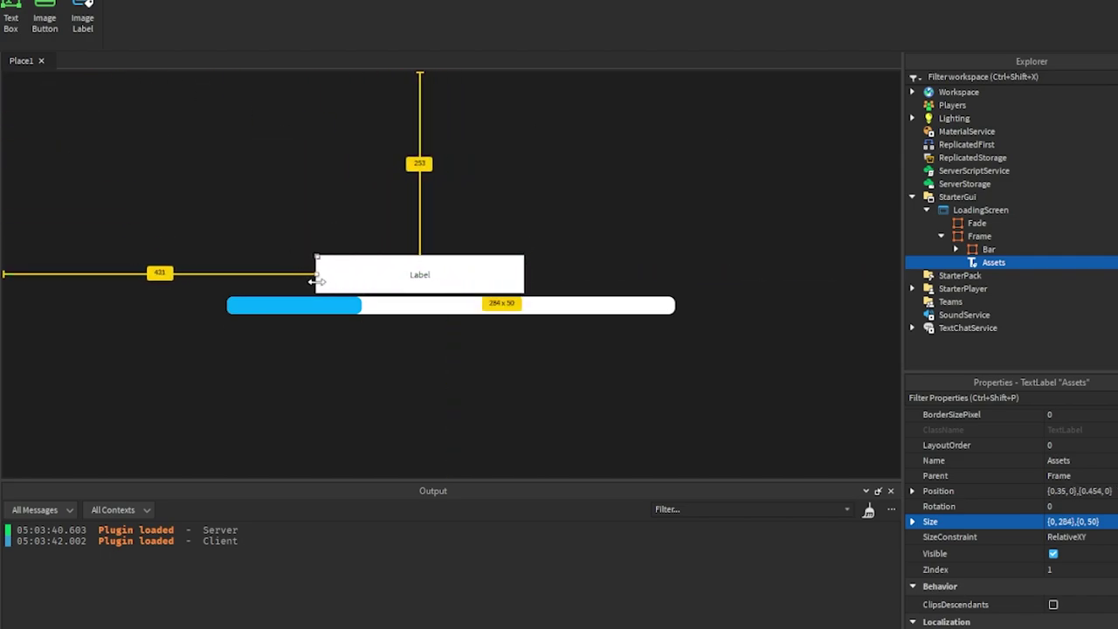
drag(523, 274, 608, 275)
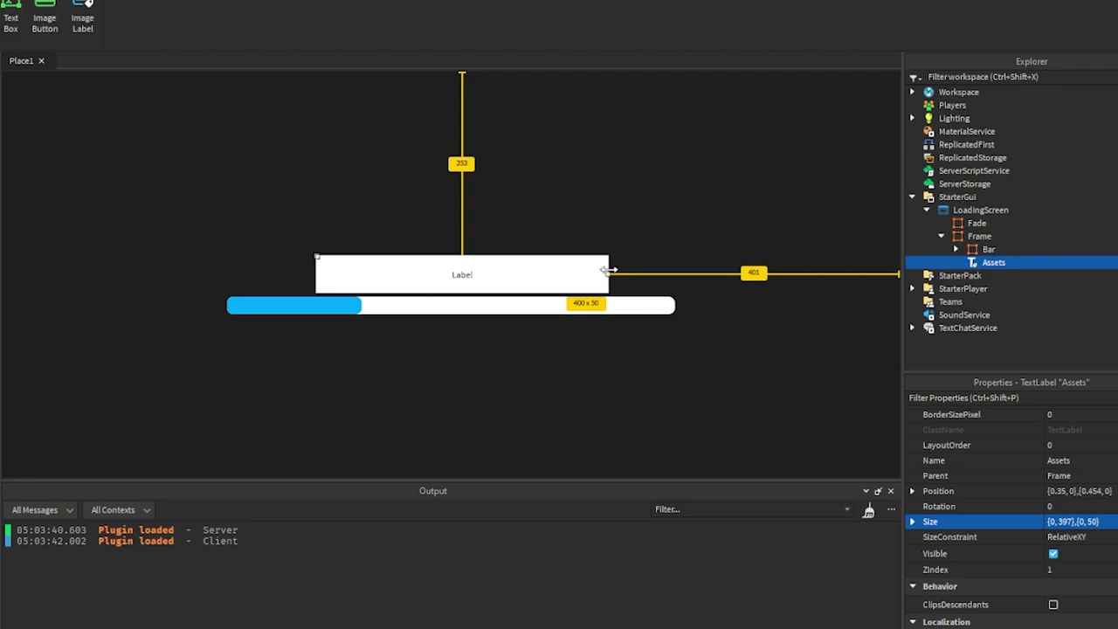
mouse_move(457, 270)
mouse_down()
mouse_move(476, 268)
mouse_move(448, 271)
mouse_up()
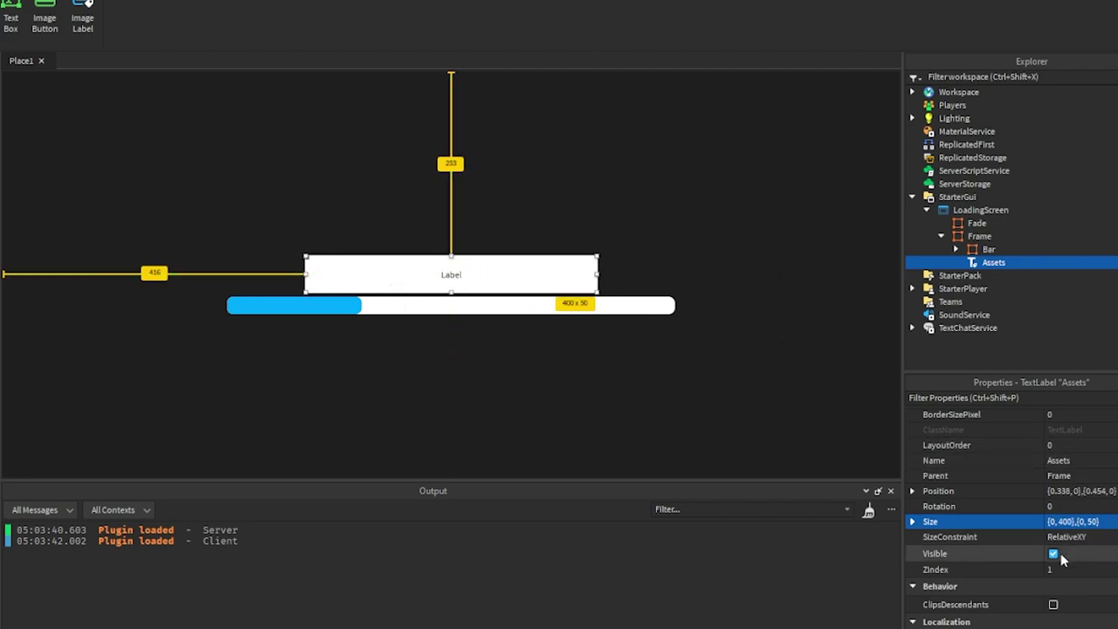
Set the Assets label's background transparency to 1 and its font to Fredoka One
scroll(1072, 540, up, 5)
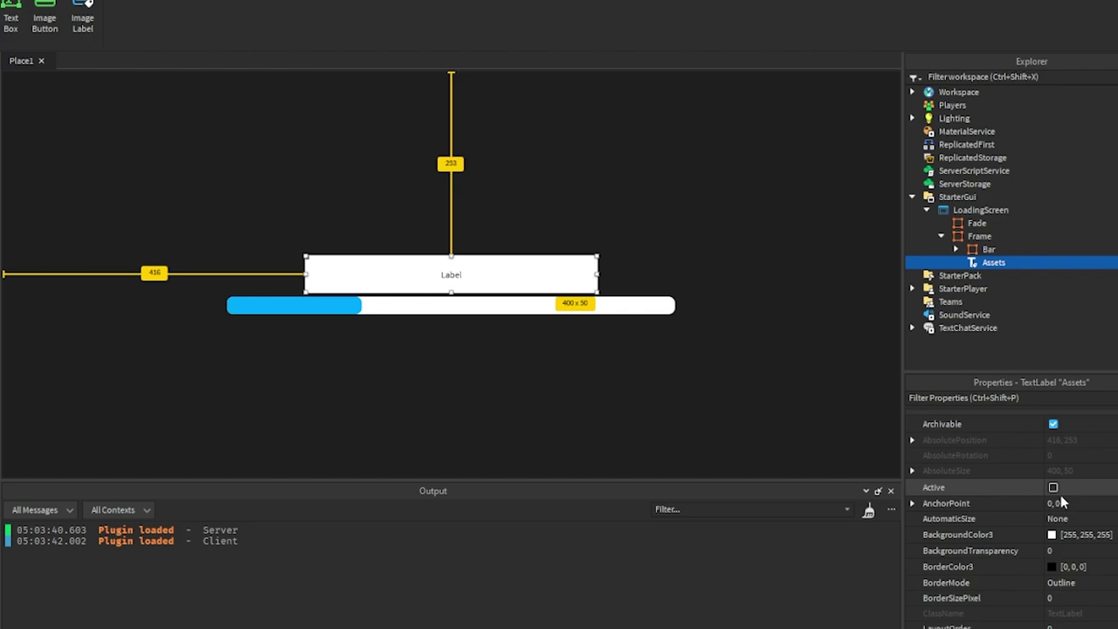
click(1067, 550)
text(1)
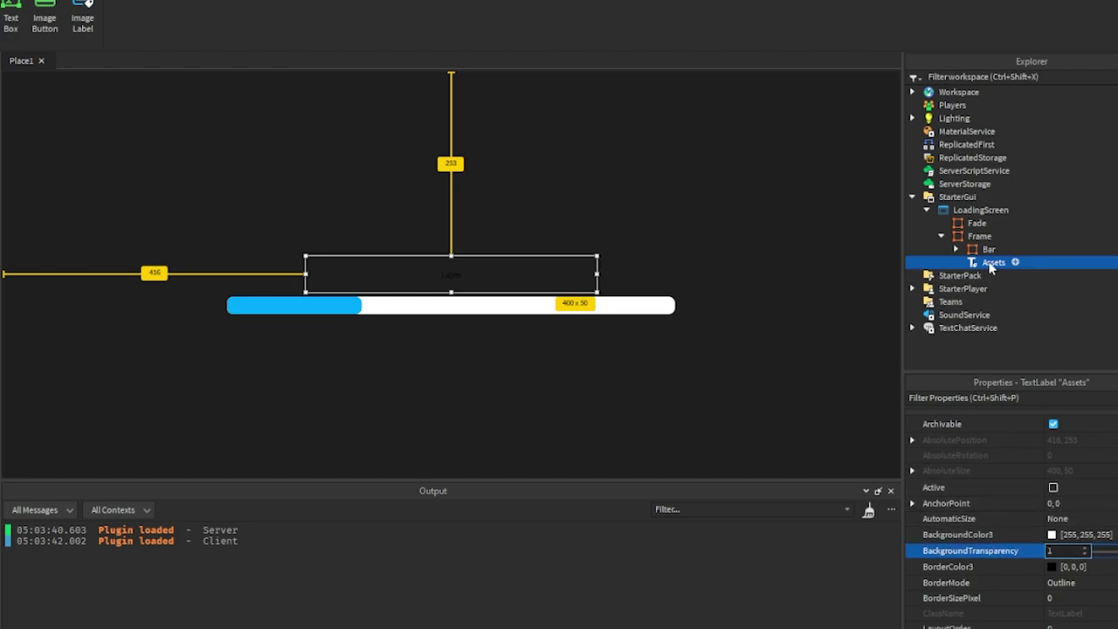
scroll(1022, 531, down, 15)
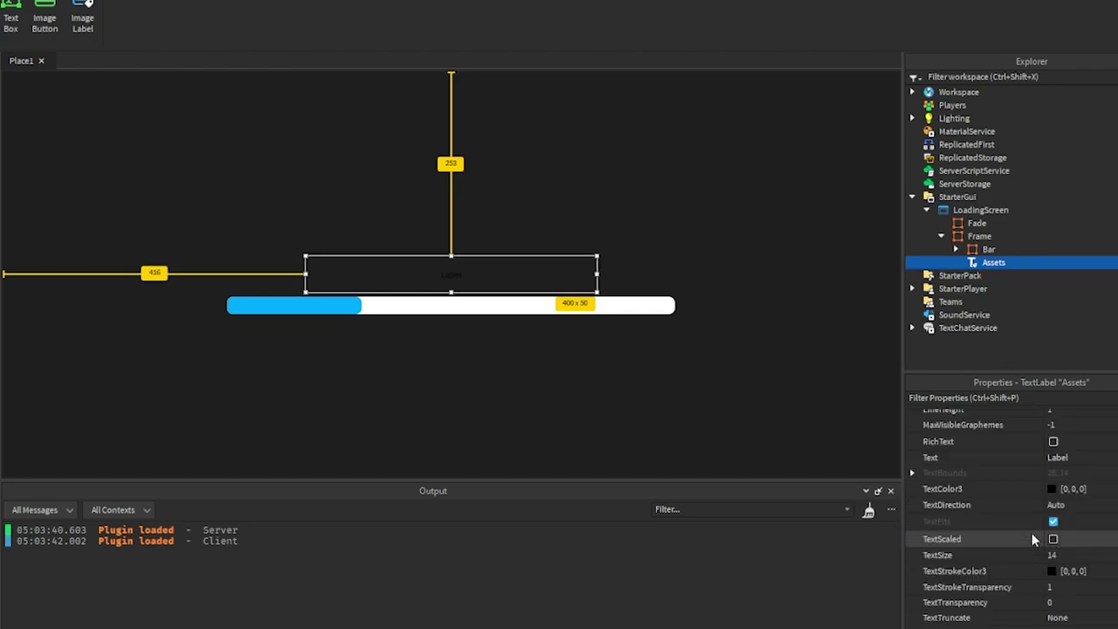
scroll(1067, 441, up, 1)
click(1078, 458)
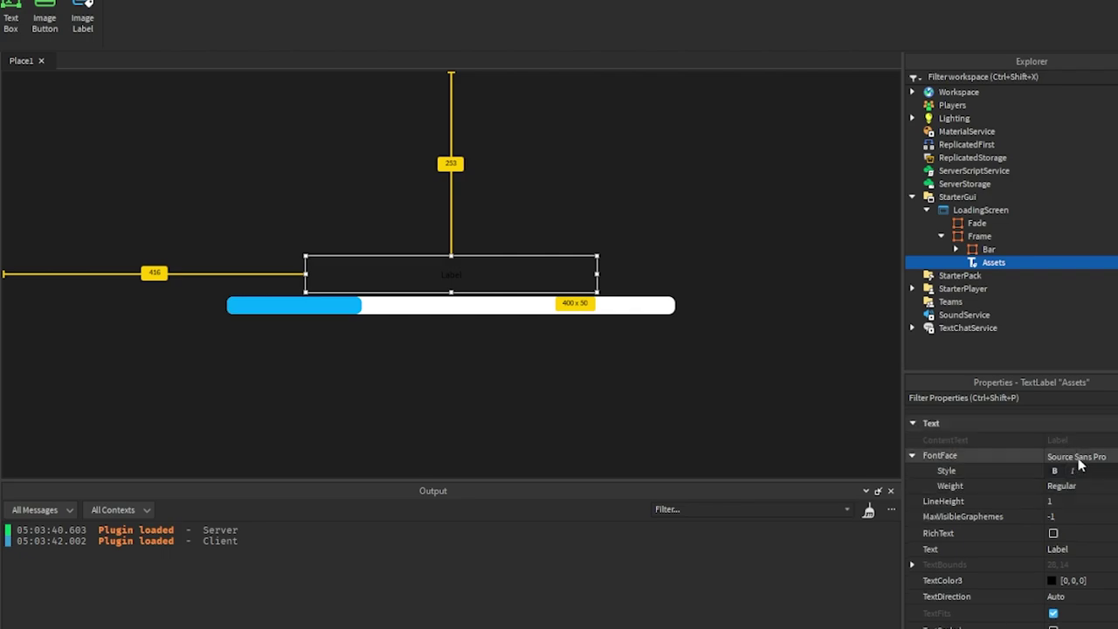
scroll(1083, 507, down, 5)
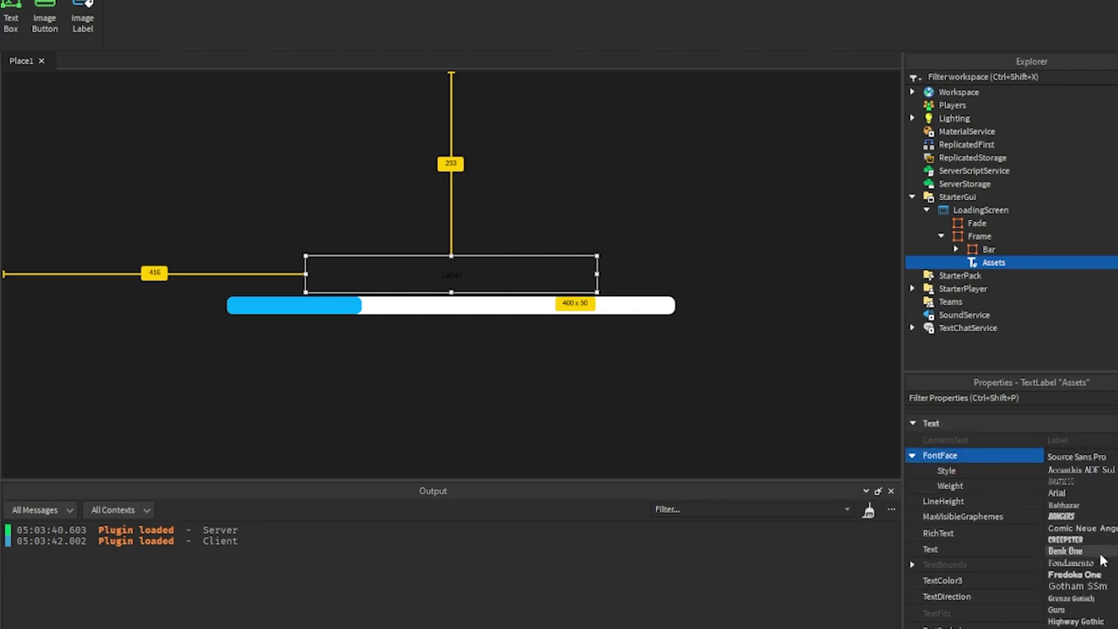
scroll(1087, 532, up, 1)
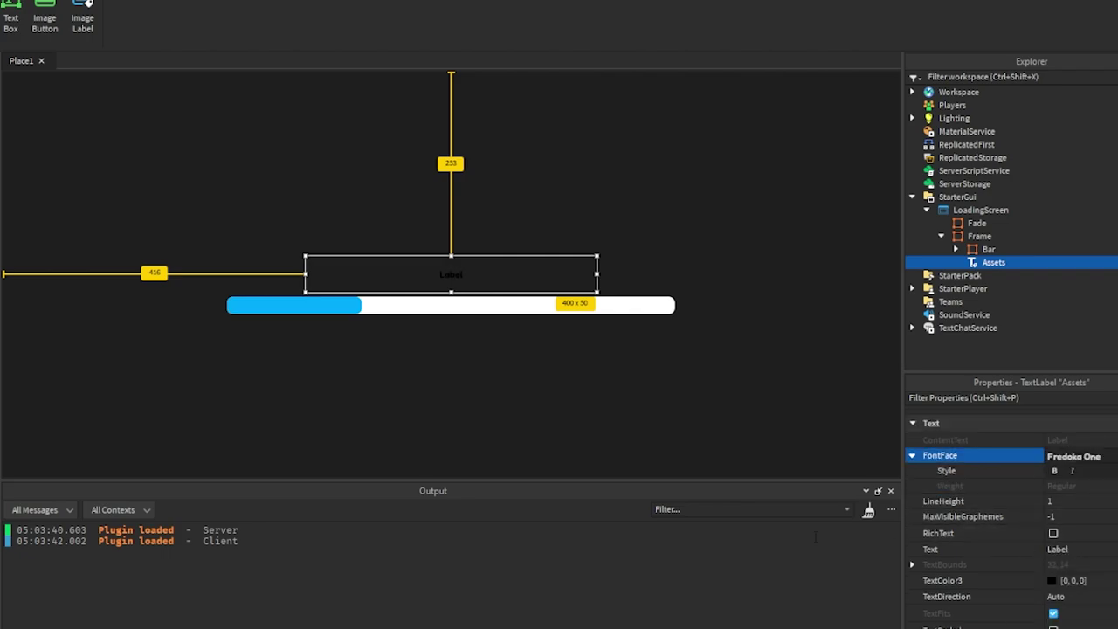
click(1061, 501)
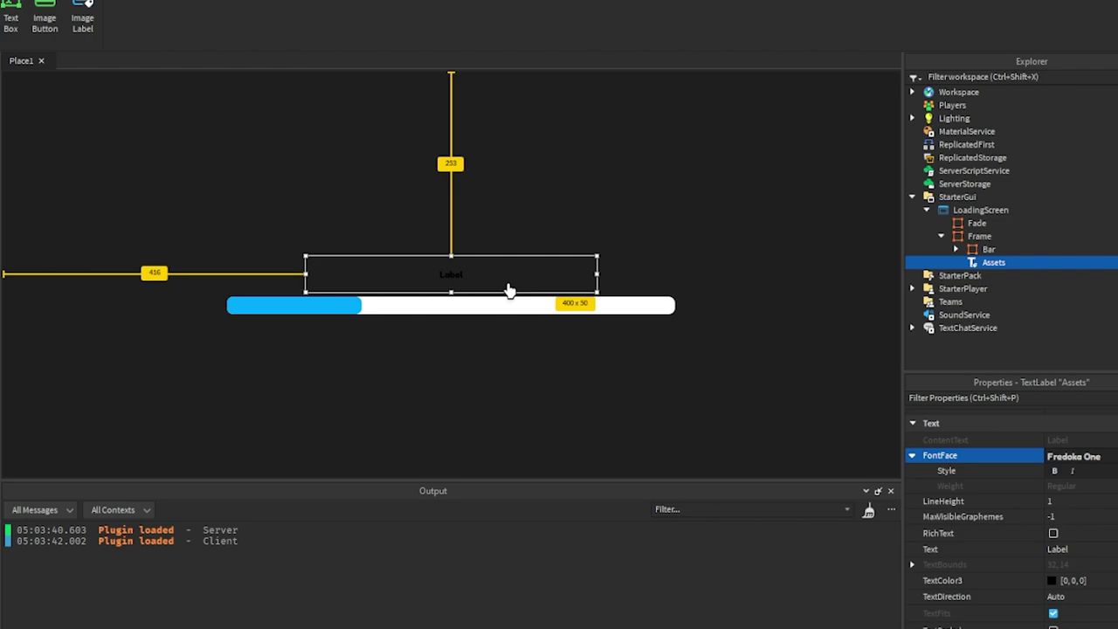
Make the label's text white (255, 255, 255) and turn on TextScaled
scroll(1059, 578, down, 1)
click(1053, 535)
click(665, 204)
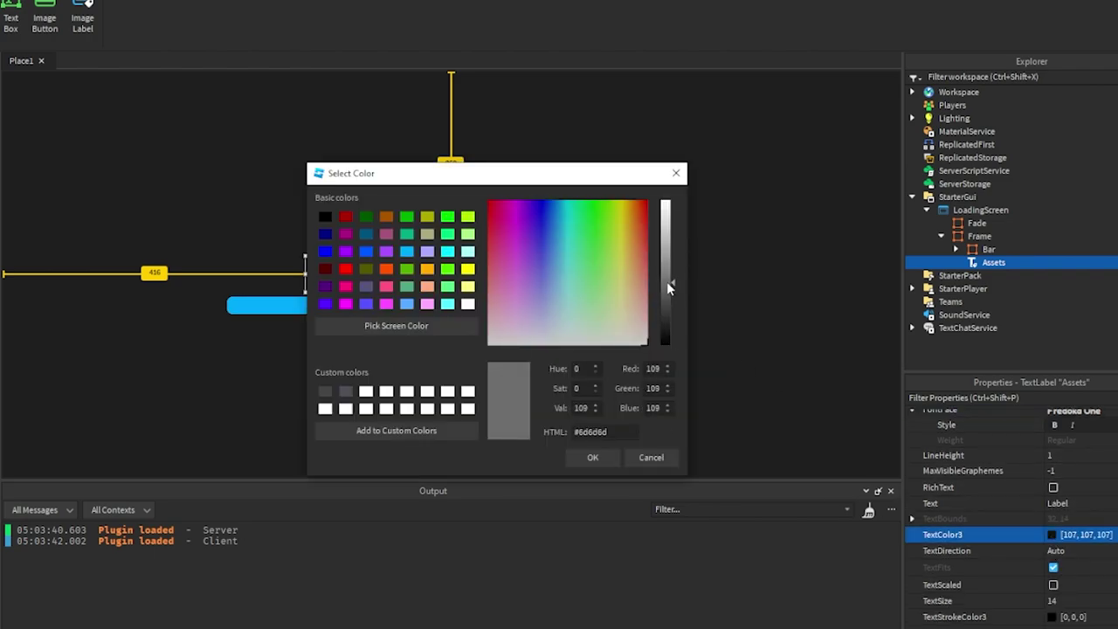
click(594, 456)
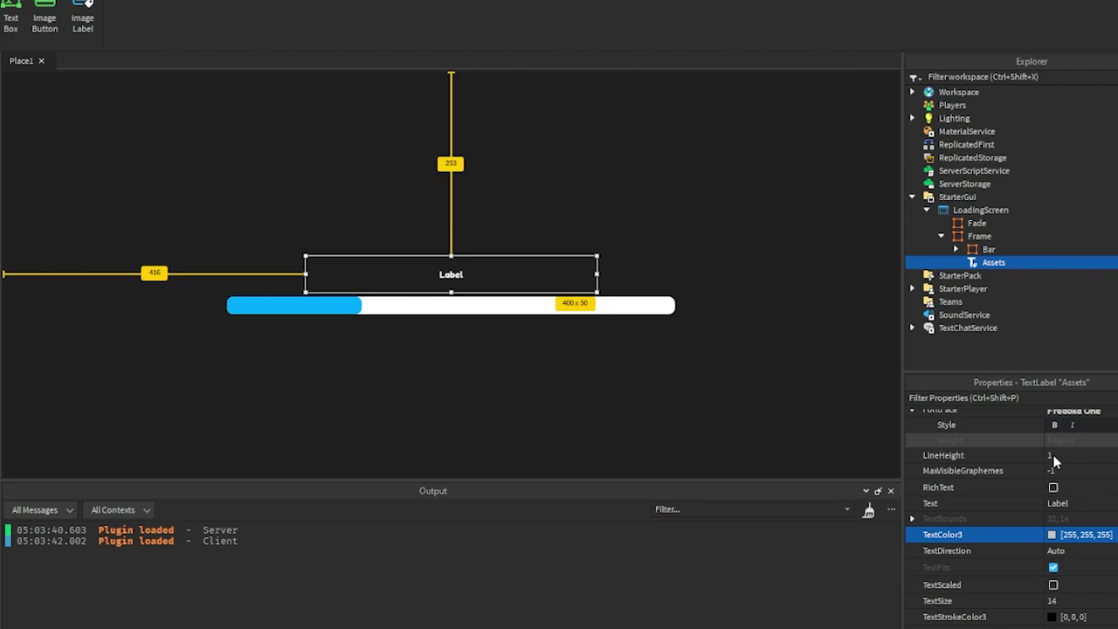
click(1052, 585)
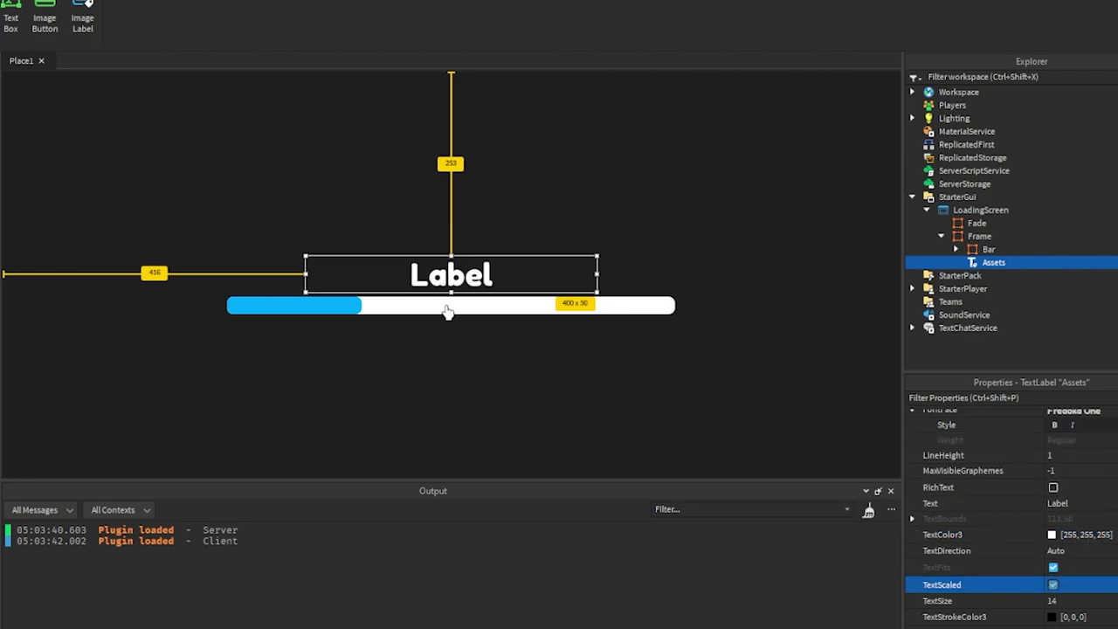
Shorten the Assets label to 400×39
drag(450, 294, 441, 289)
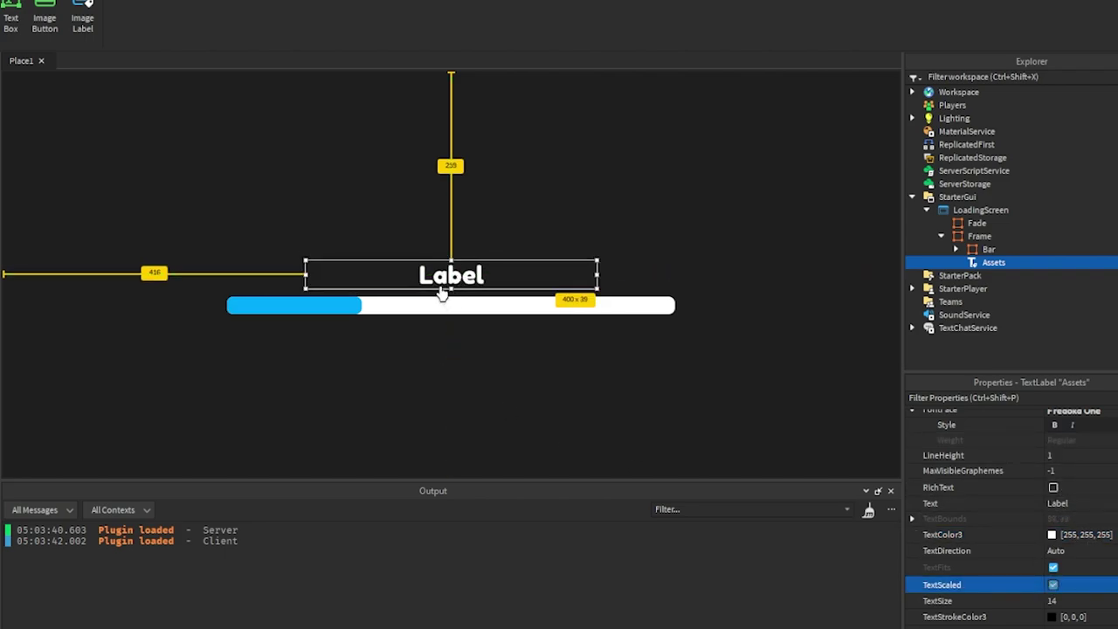
scroll(1083, 524, down, 3)
scroll(1093, 561, up, 6)
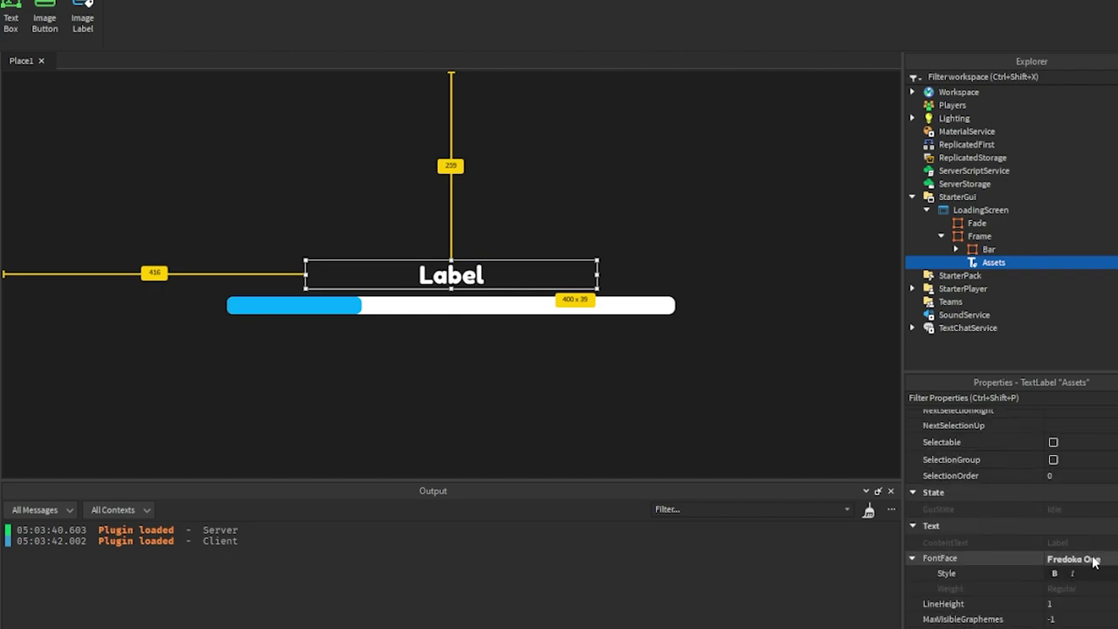
scroll(1083, 523, down, 3)
Set the label text to 'Assets Loaded: 184/1028', correcting the typo
click(1060, 514)
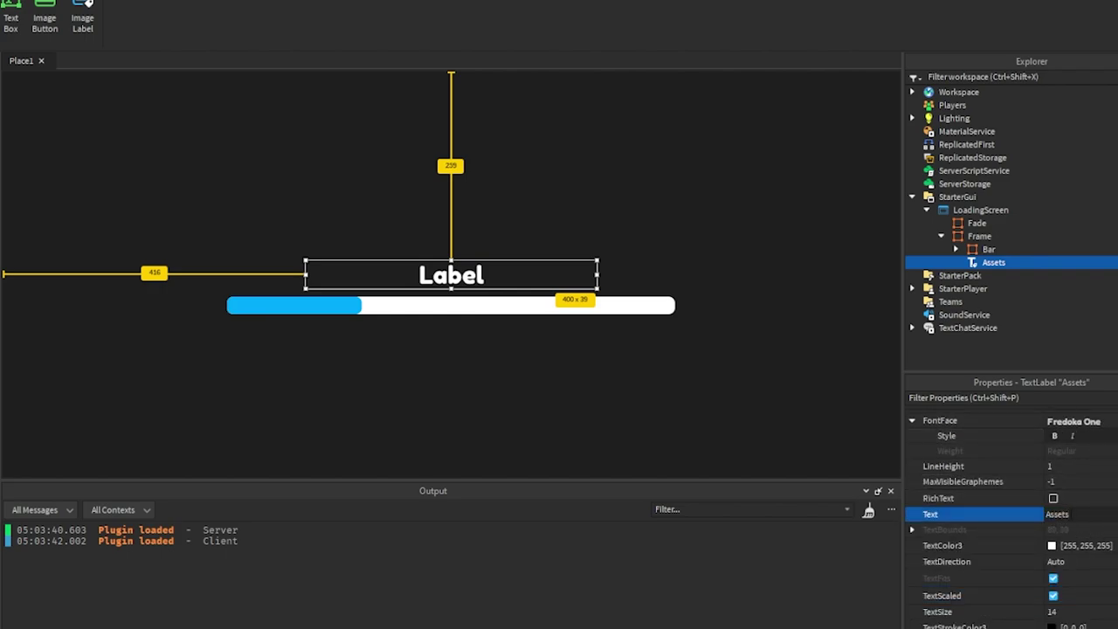
text(Assets)
key(Return)
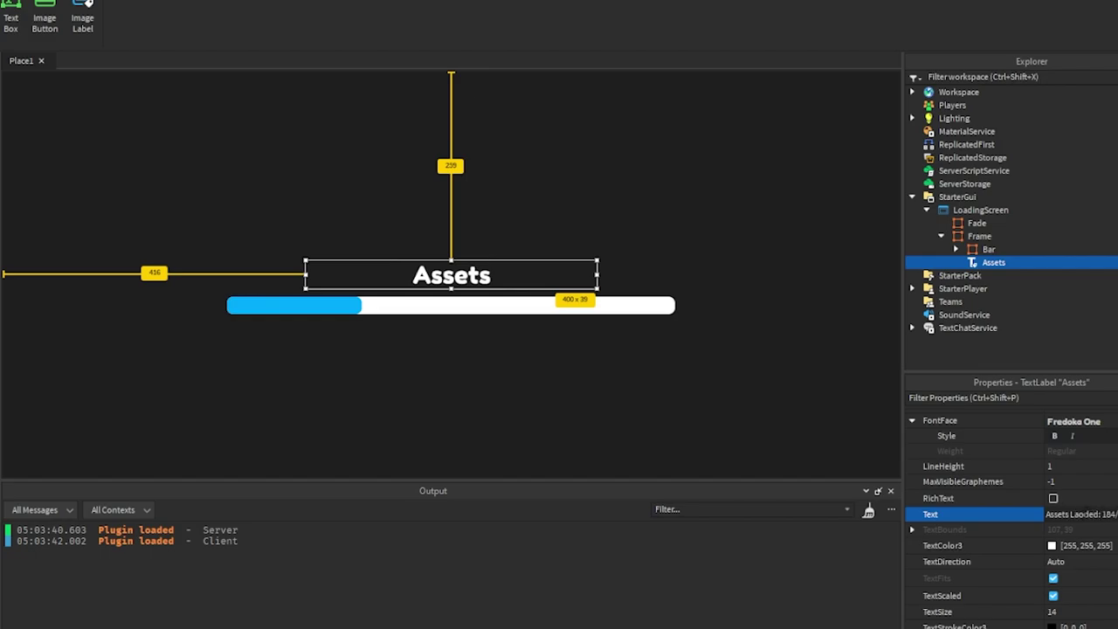
key(Return)
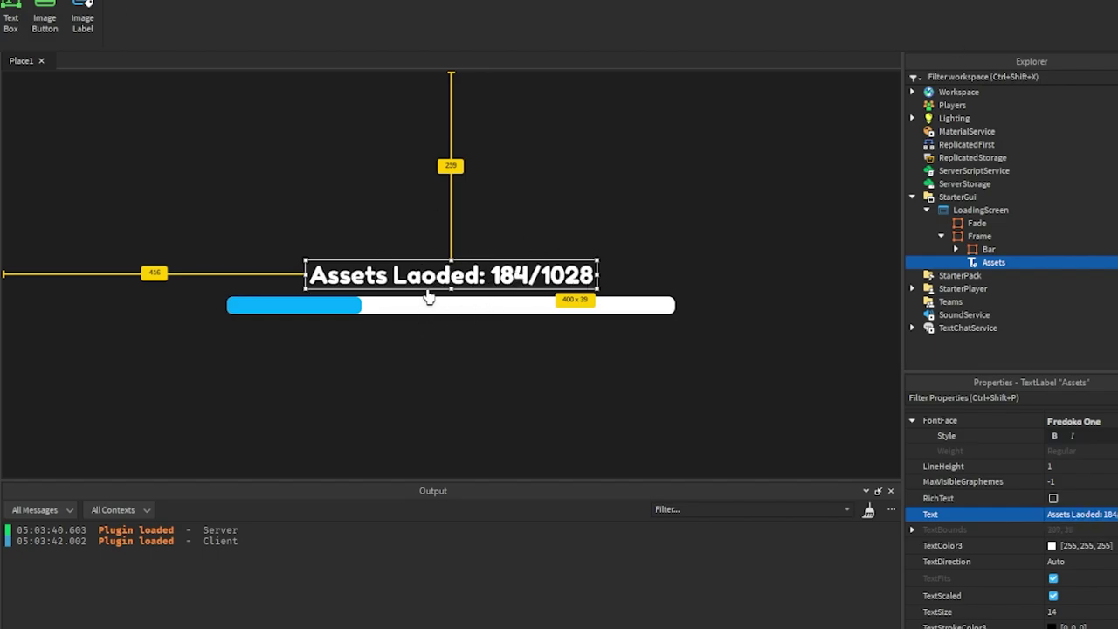
click(1083, 514)
click(1080, 513)
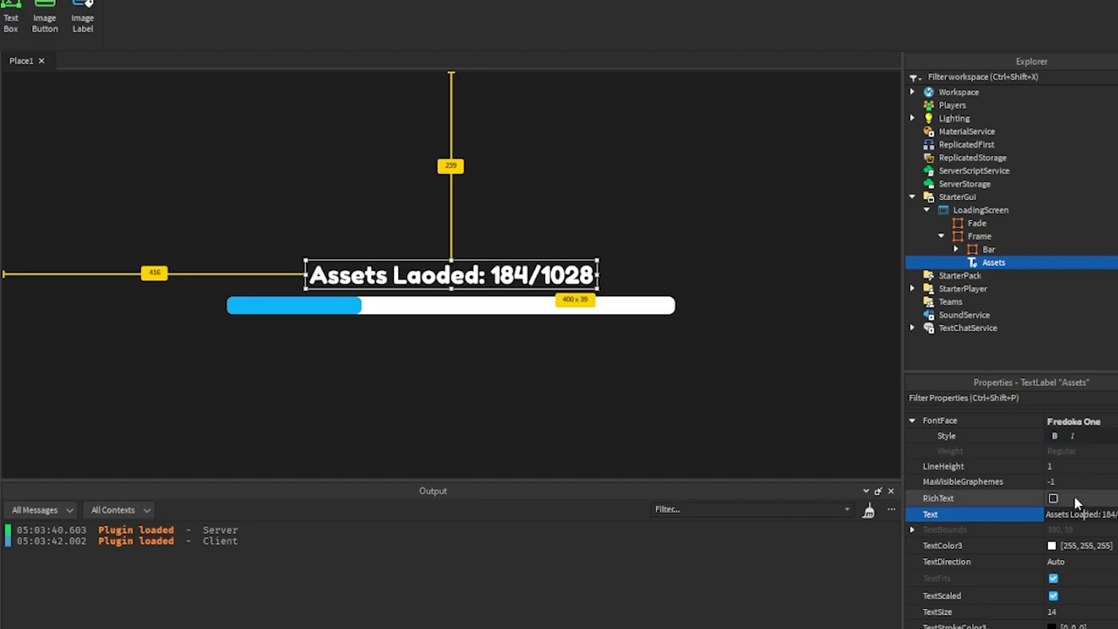
key(Return)
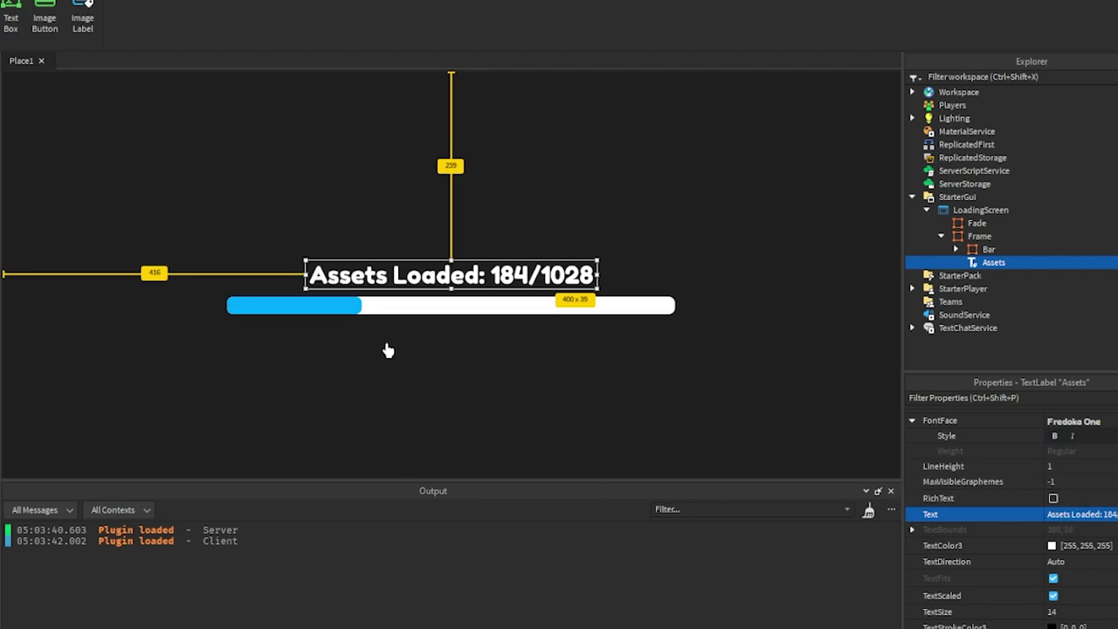
Copy the Assets label, rename the copy Percentage, and move it below the loading bar
click(988, 249)
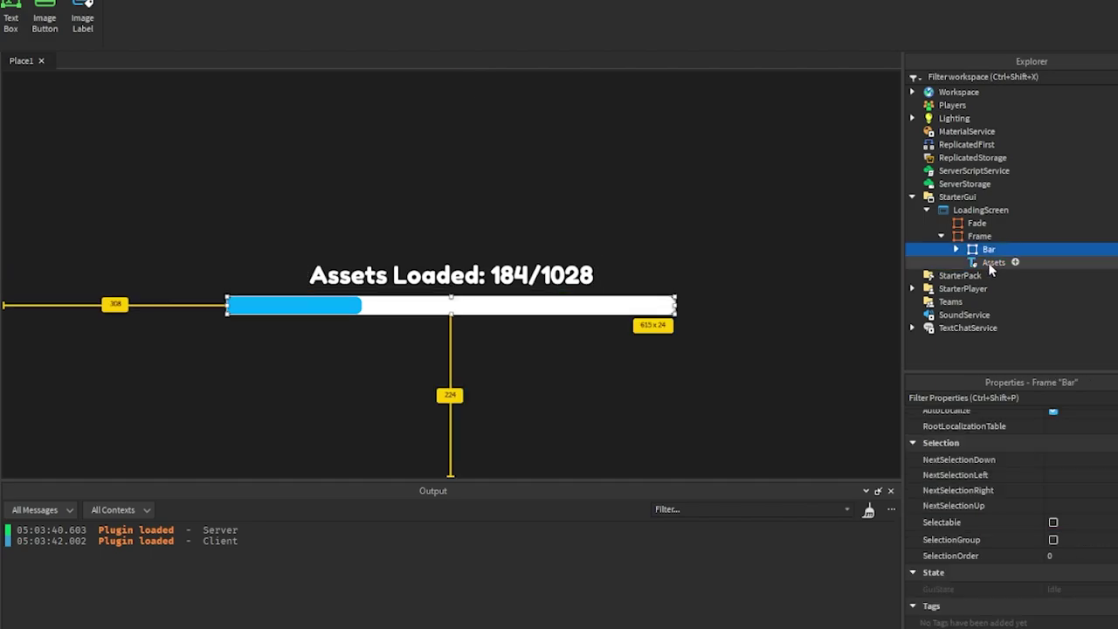
key(ctrl+v)
double_click(993, 276)
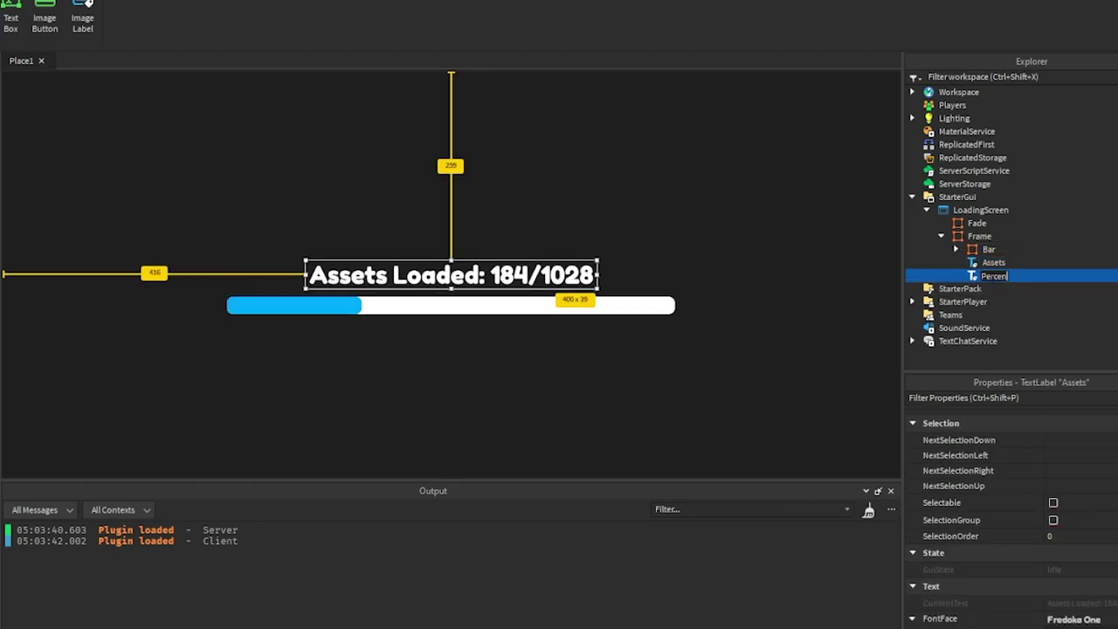
text(Percentage)
key(Return)
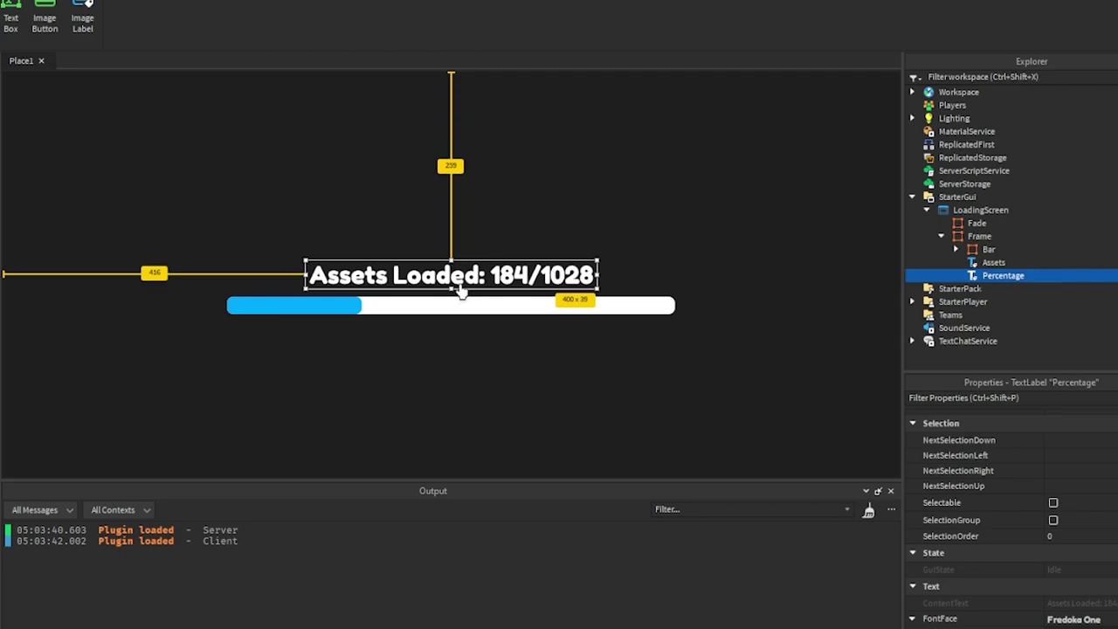
drag(456, 285, 465, 346)
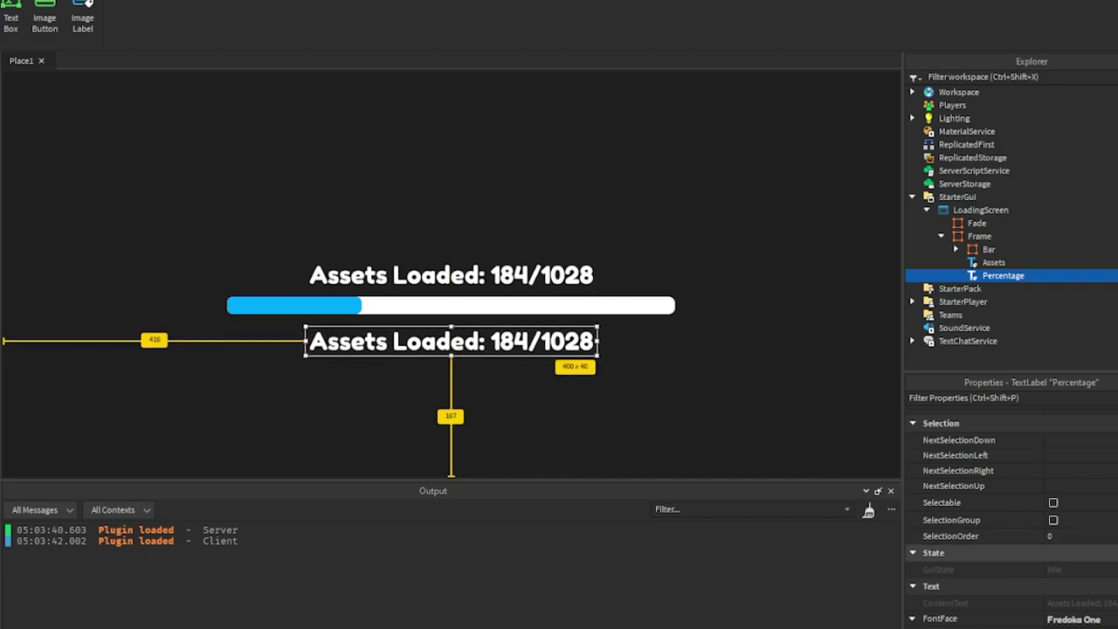
Set the Percentage label's text to 40% and duplicate it
scroll(1005, 524, down, 4)
click(1085, 536)
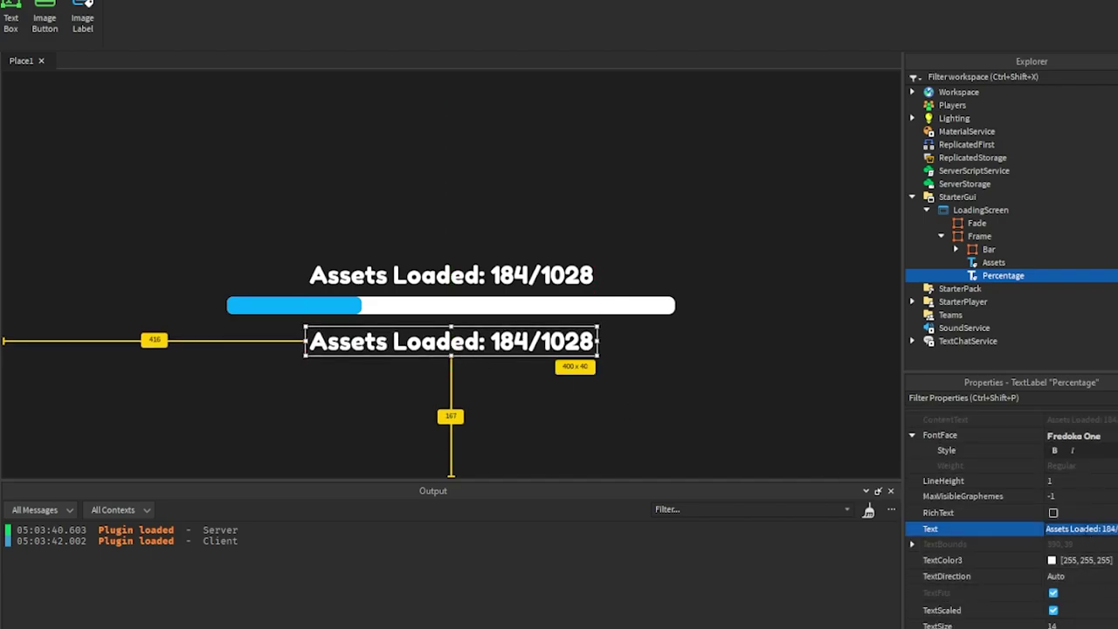
text(40%)
key(Return)
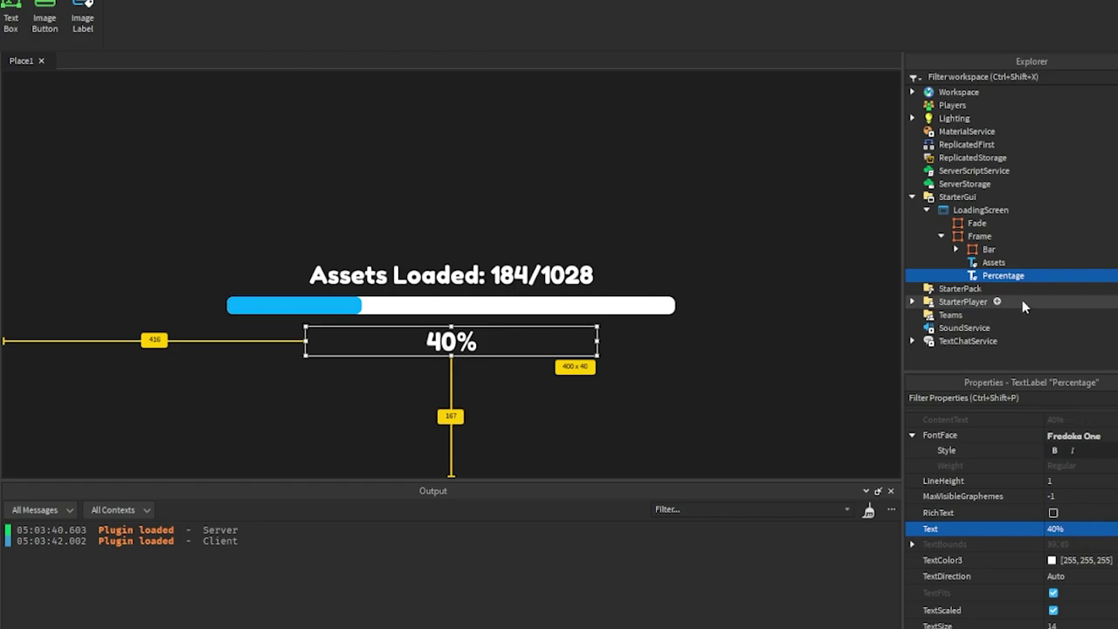
key(ctrl+d)
Move the 40% copy above the loading bar, make it taller, and set its font to Luckiest Guy
drag(493, 343, 450, 207)
drag(446, 200, 447, 191)
click(1072, 436)
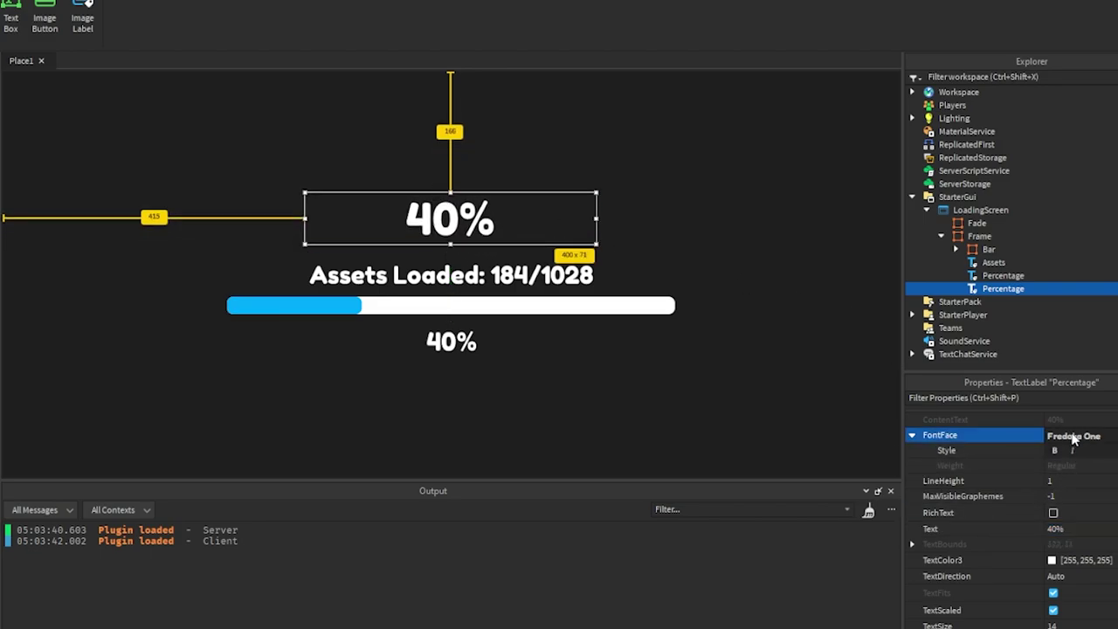
click(1083, 496)
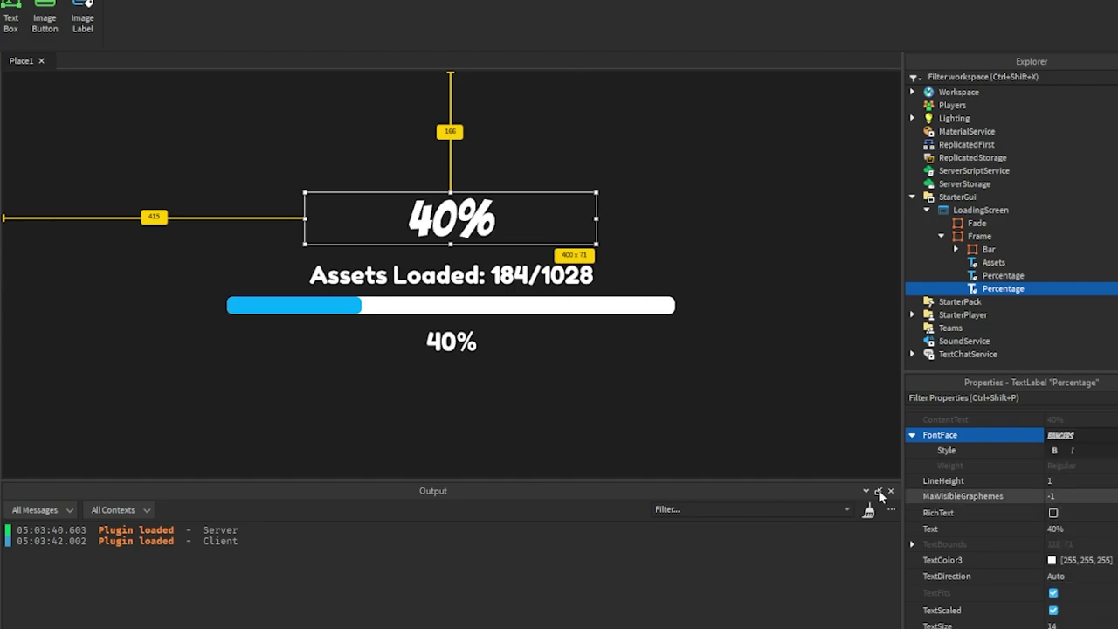
click(1104, 438)
scroll(1102, 510, down, 3)
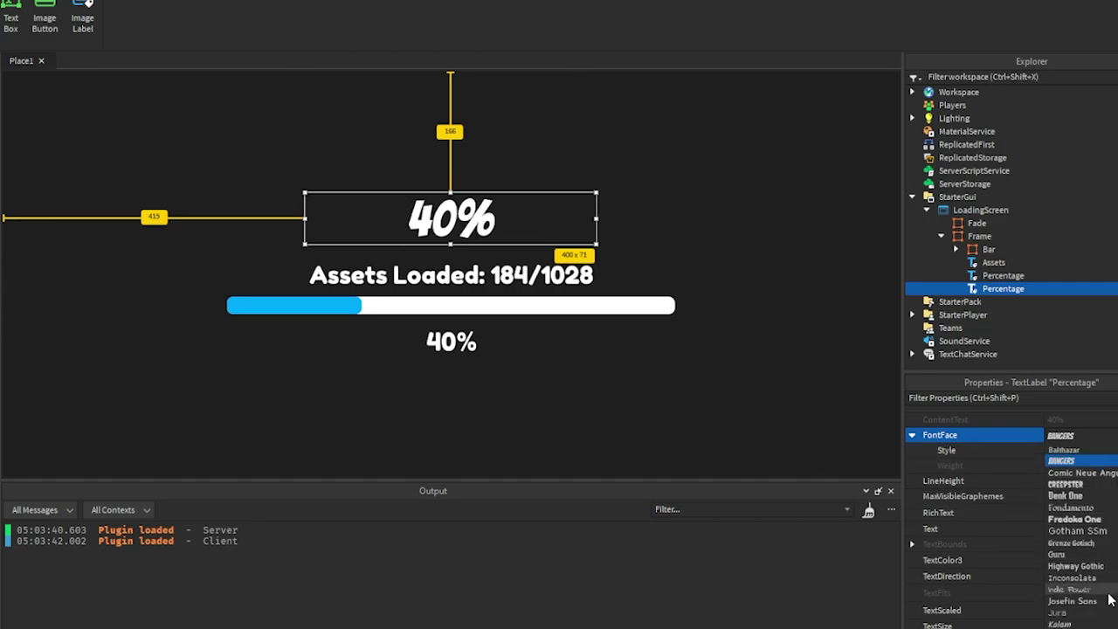
click(1082, 510)
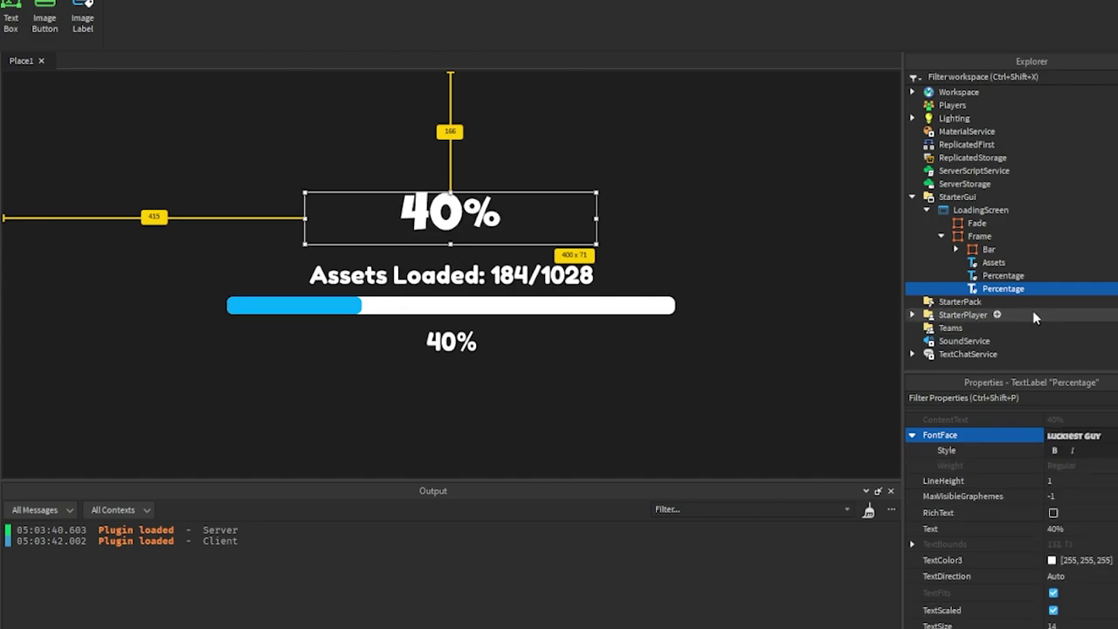
Rename the copied label to Textlabel
key(F2)
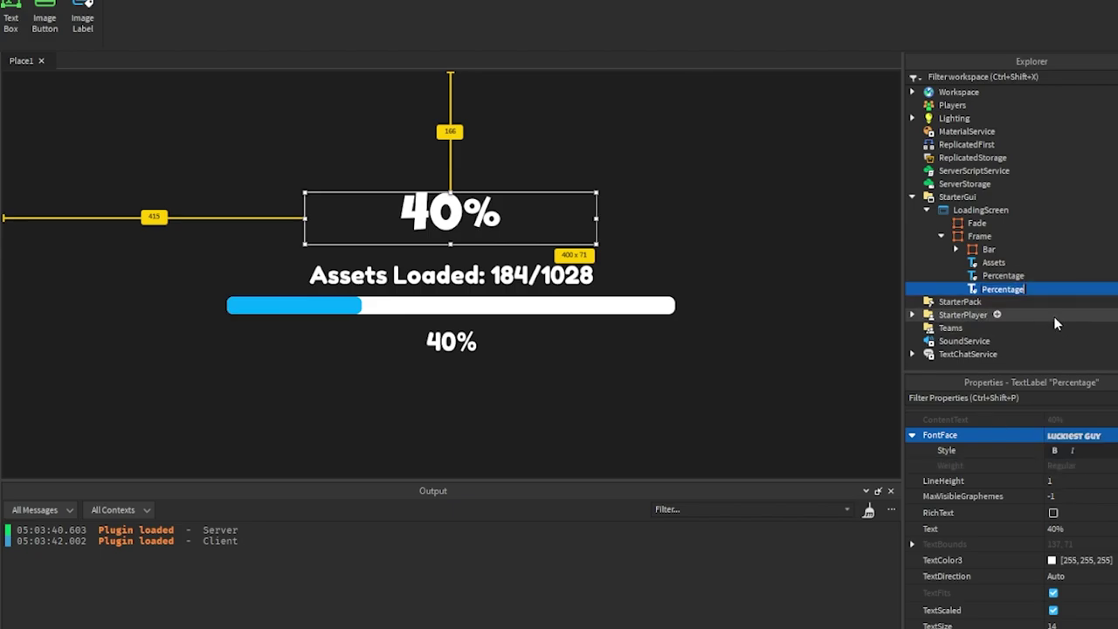
text(Textlabel)
key(Return)
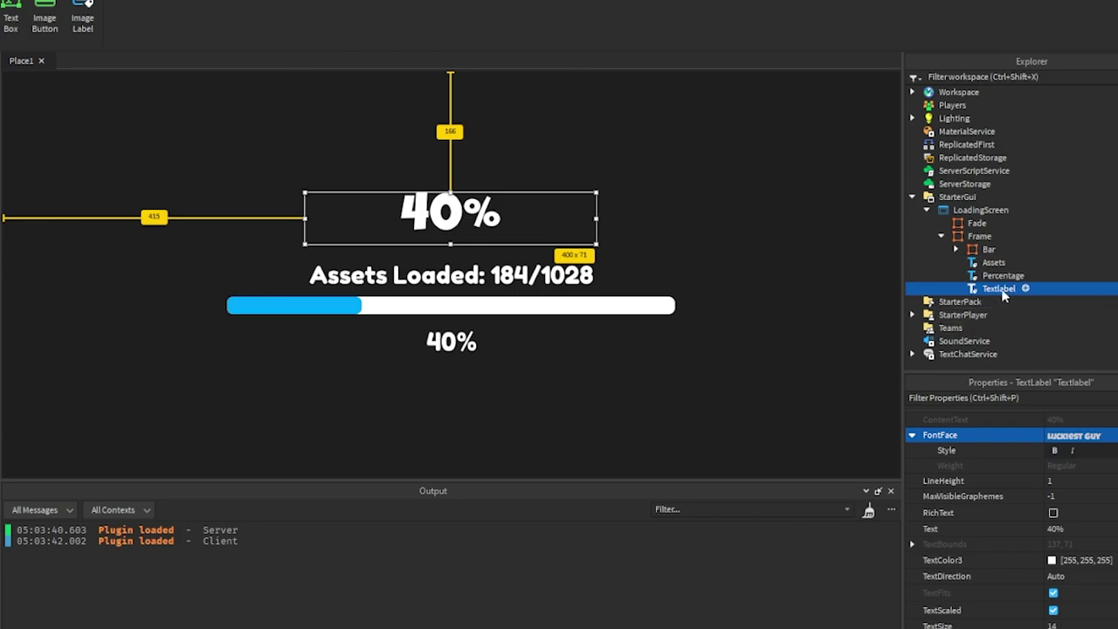
Correct the label's name to TextLabel
double_click(1000, 289)
key(Delete)
text(L)
key(Return)
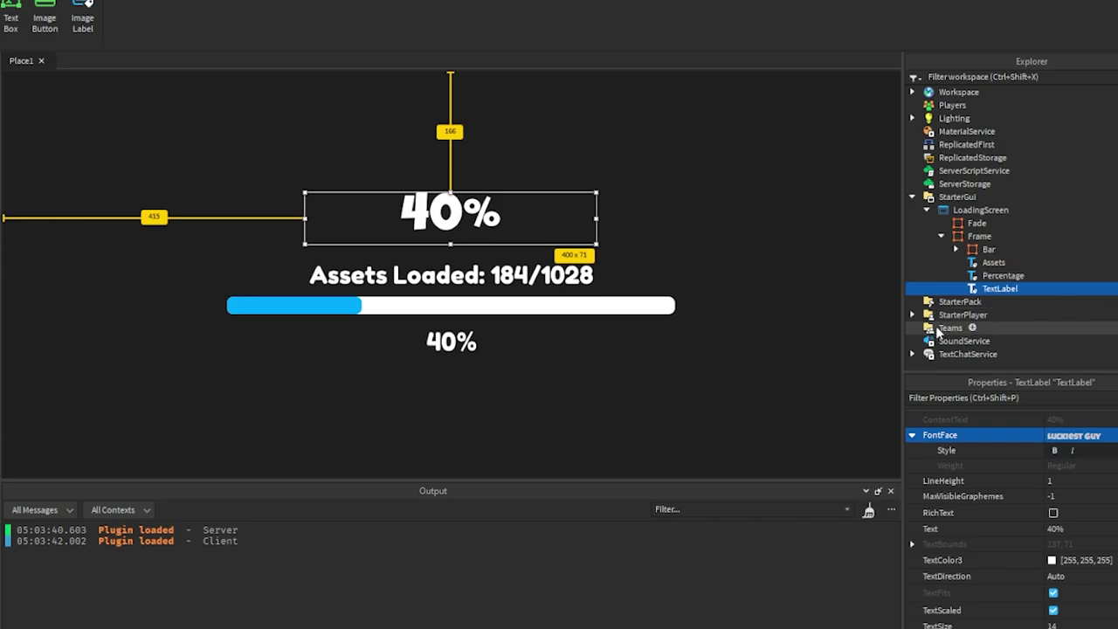
Set the label's Text to 'Your game' and collapse Frame and LoadingScreen in Explorer
click(955, 249)
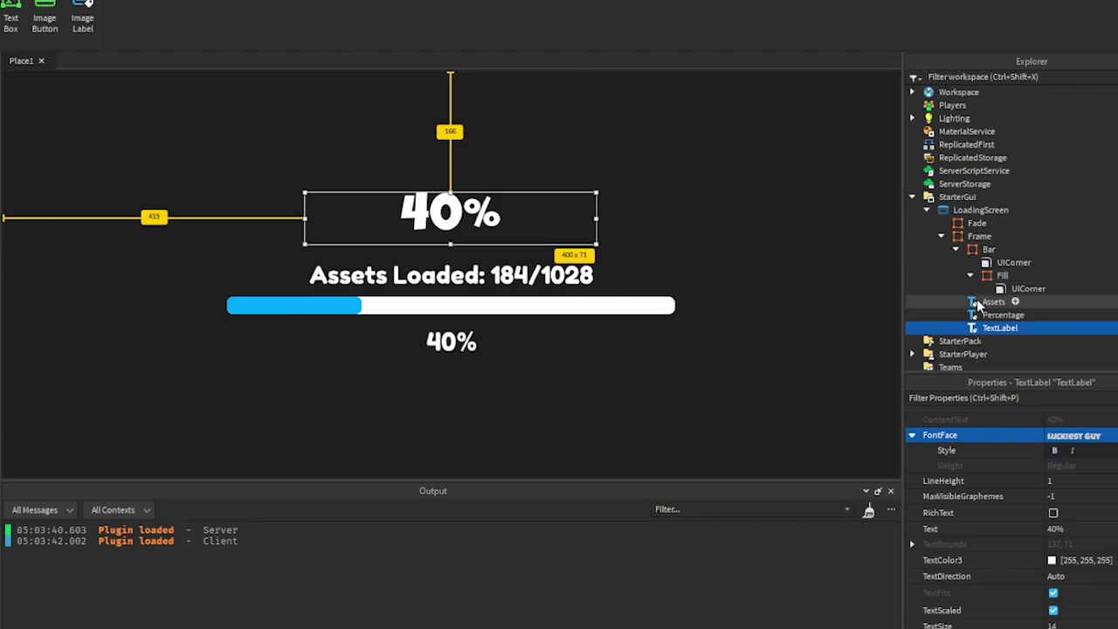
click(955, 249)
scroll(1067, 465, down, 2)
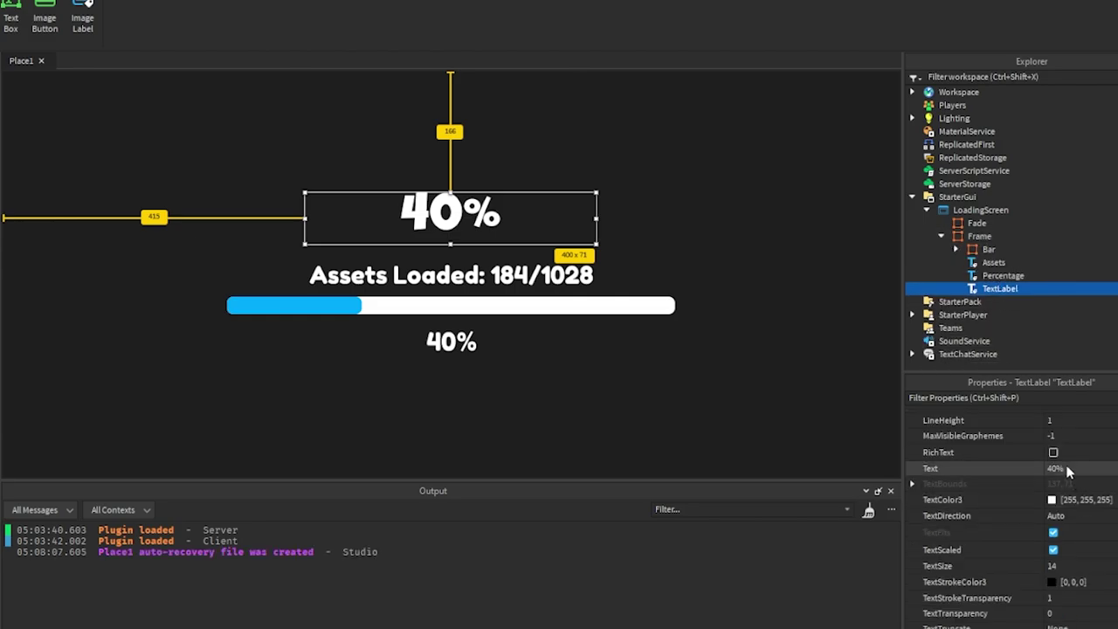
click(1067, 466)
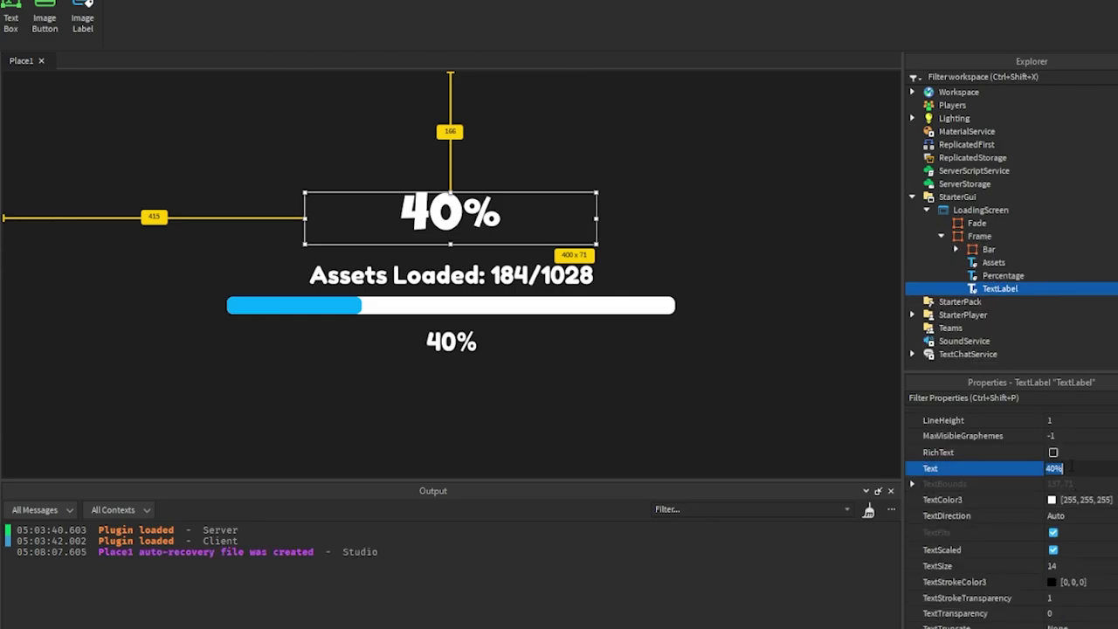
text(Your game)
key(Return)
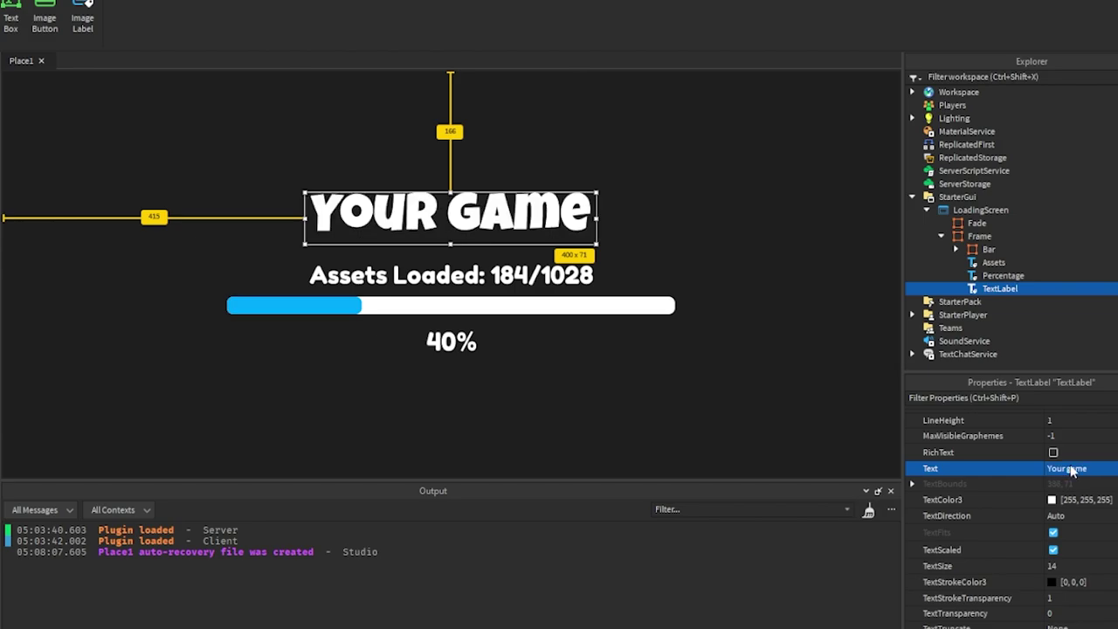
click(940, 236)
click(926, 209)
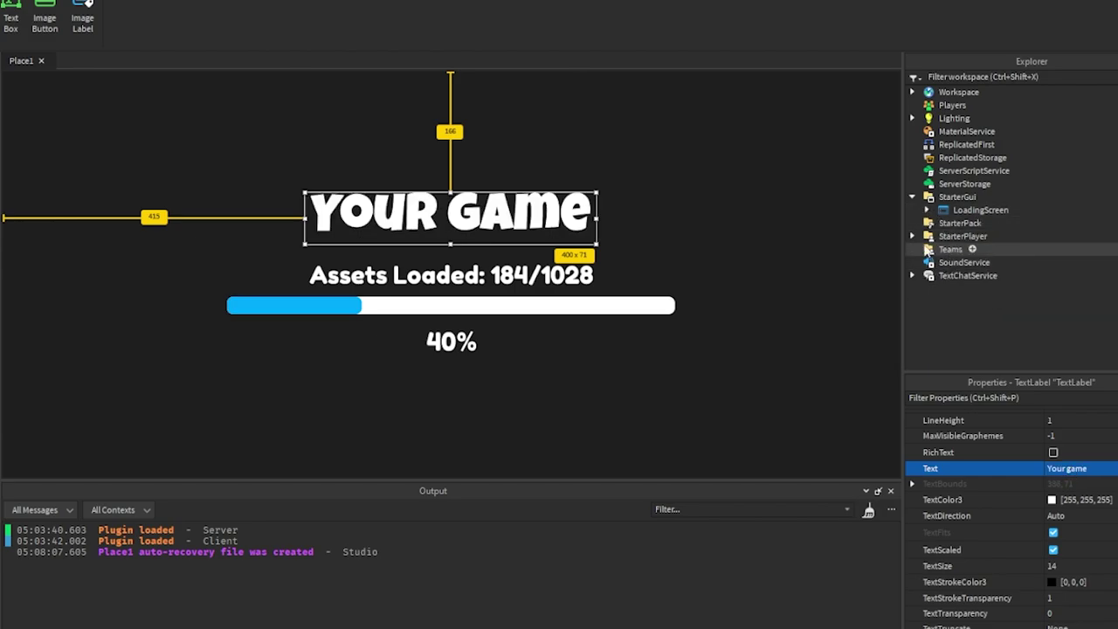
Move LoadingScreen into ReplicatedFirst and insert a LocalScript there
drag(956, 218, 945, 157)
click(967, 143)
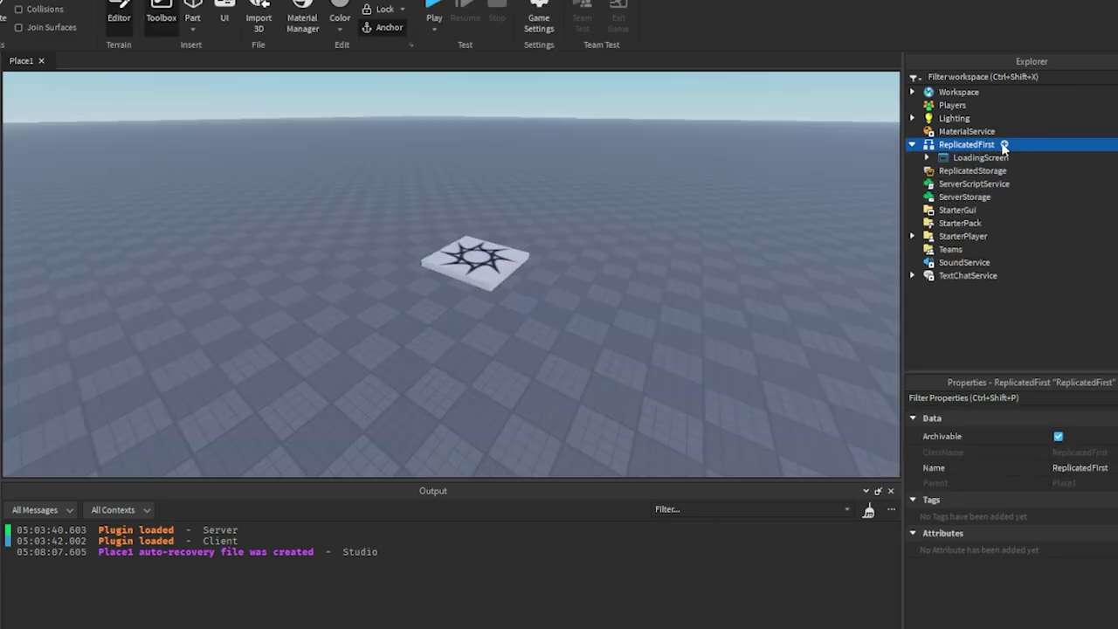
click(1004, 145)
click(950, 198)
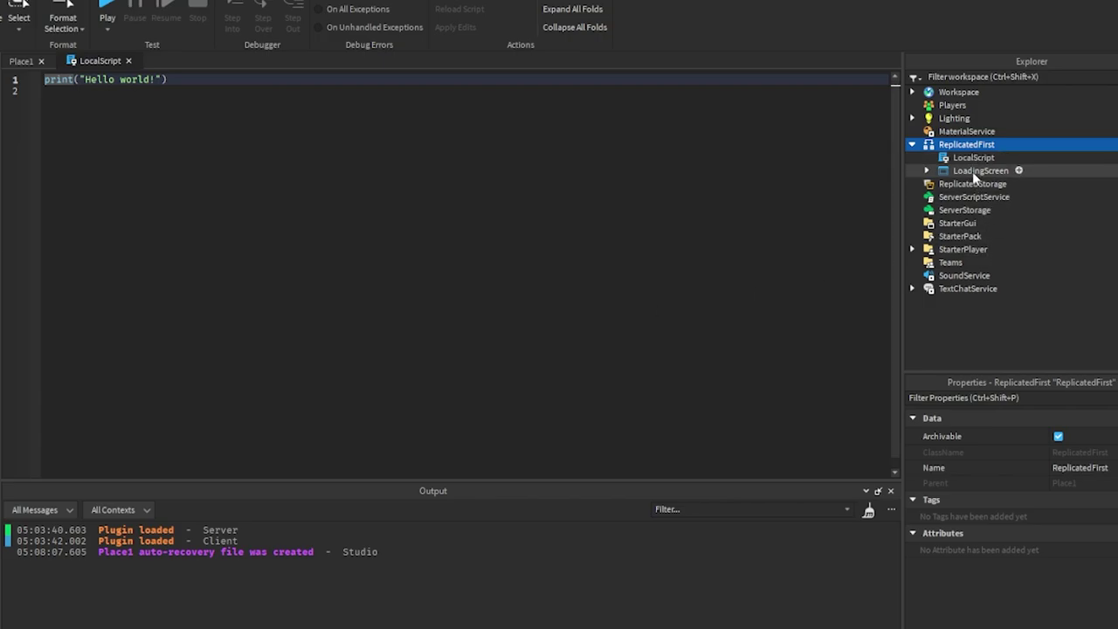
Put LoadingScreen inside the LocalScript, rename the script LoadingScript, and select its sample code
drag(976, 171, 969, 159)
click(975, 159)
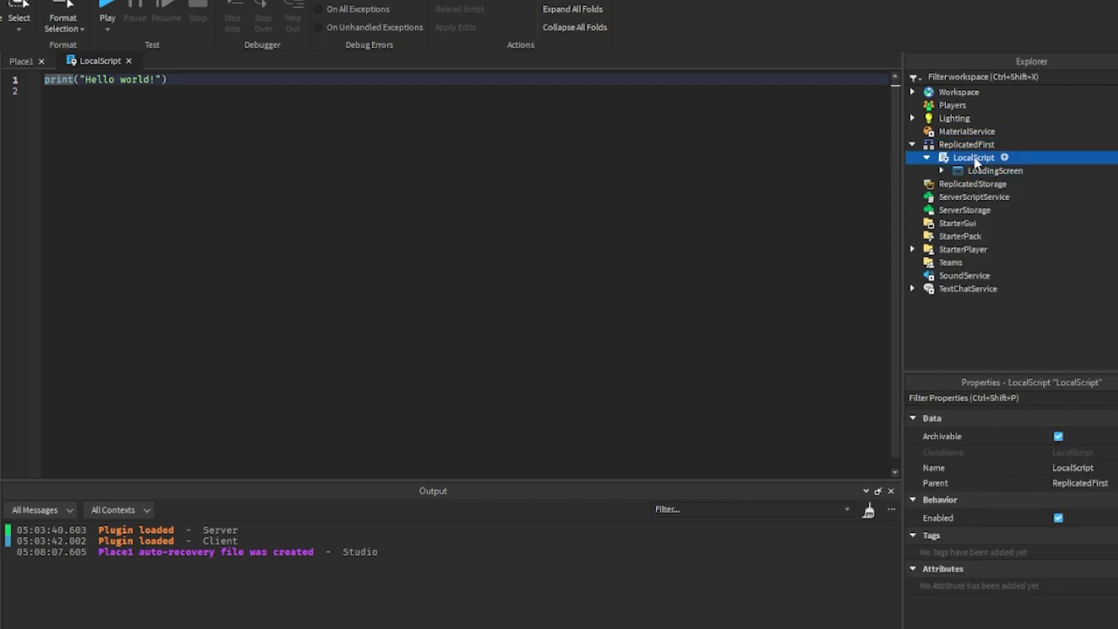
click(975, 159)
text(LoadingScript)
key(Return)
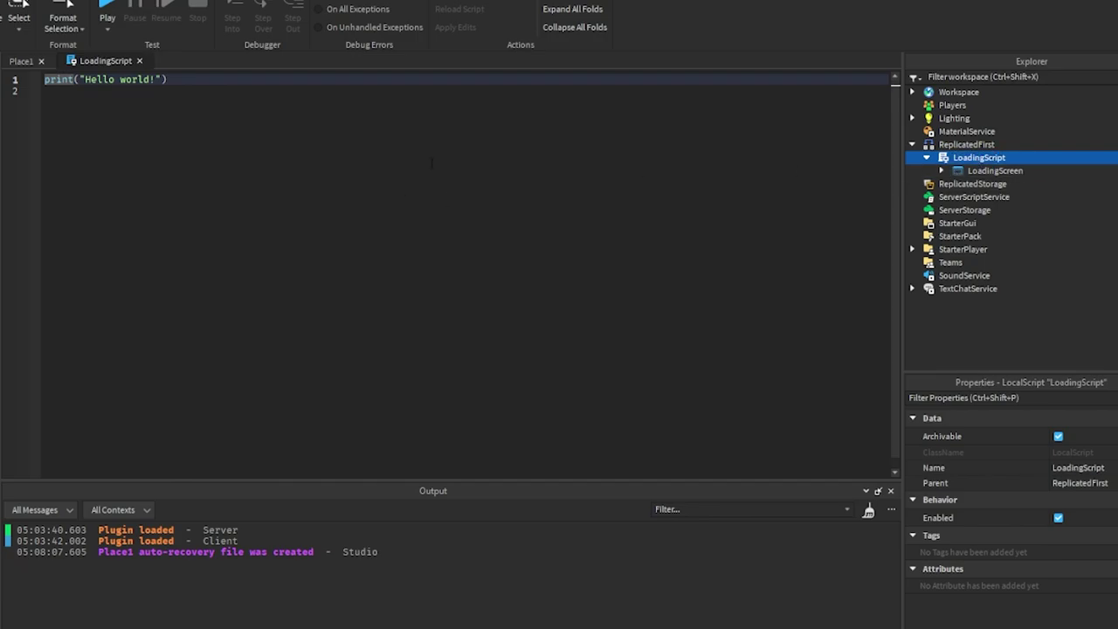
key(ctrl+a)
Replace the sample line with a Player = game.Players.LocalPlayer local and a TweenService variable
key(BackSpace)
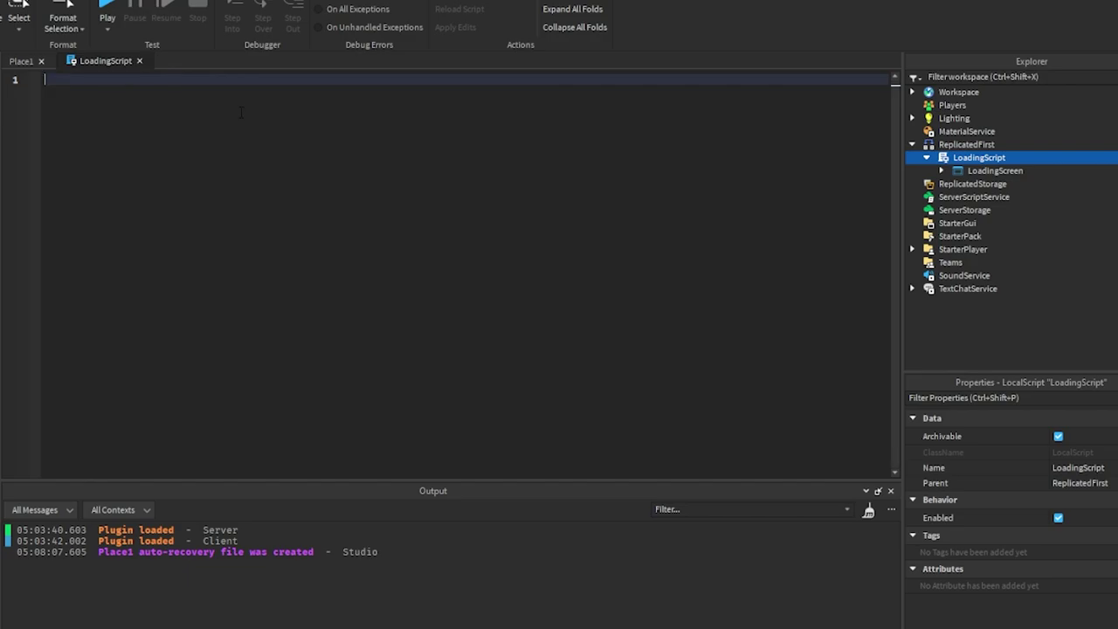
text(local Player = game.Players.LocalPlayer)
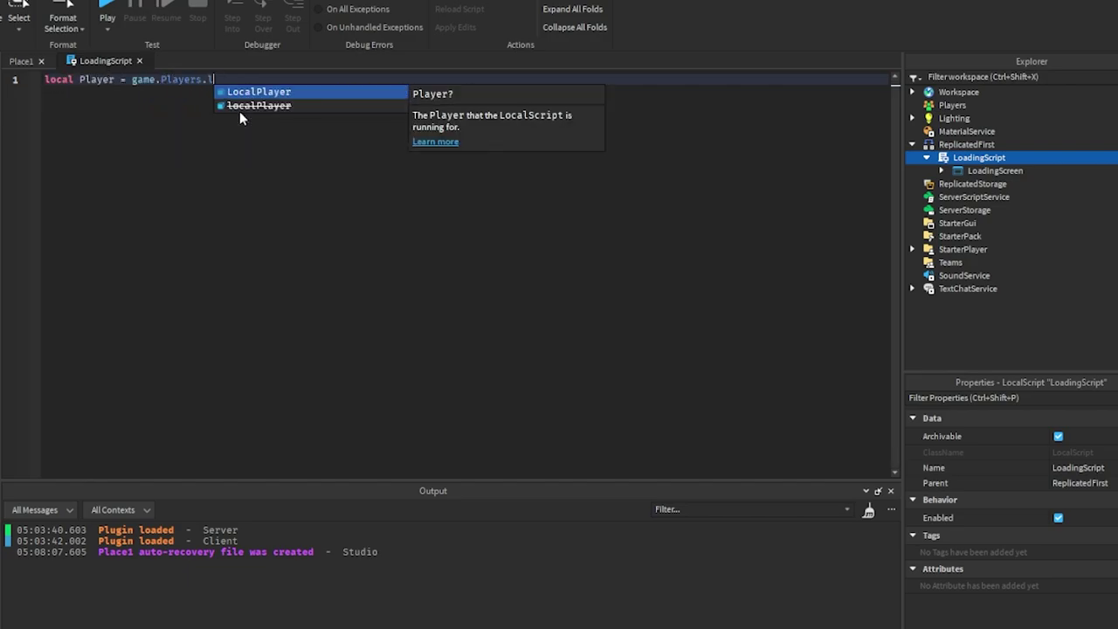
key(Return)
text(local UserInputS)
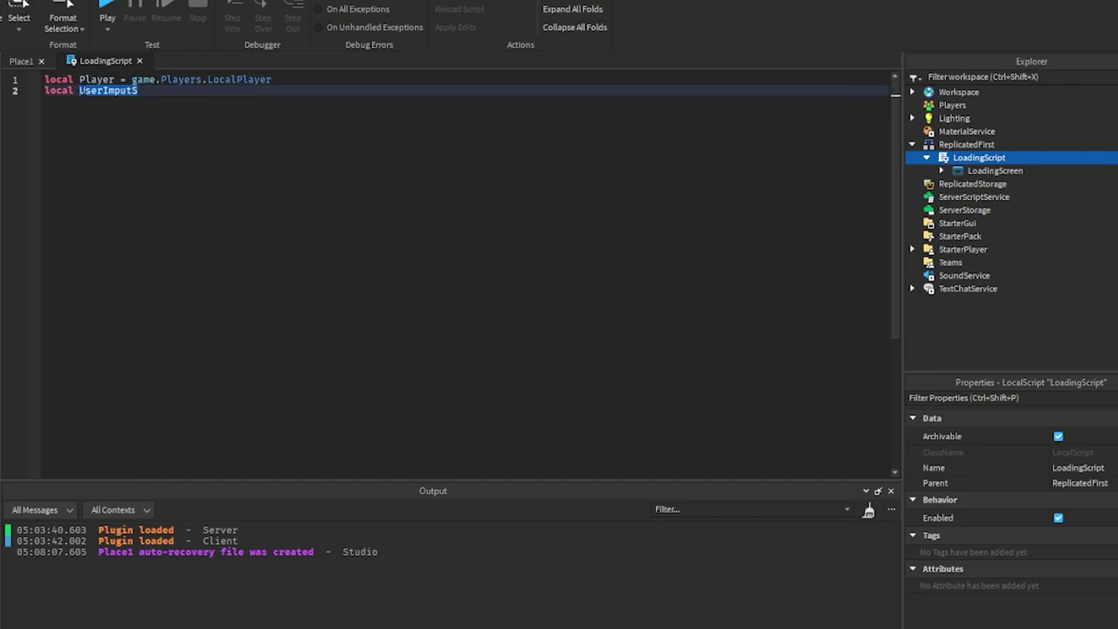
text(TweenService = )
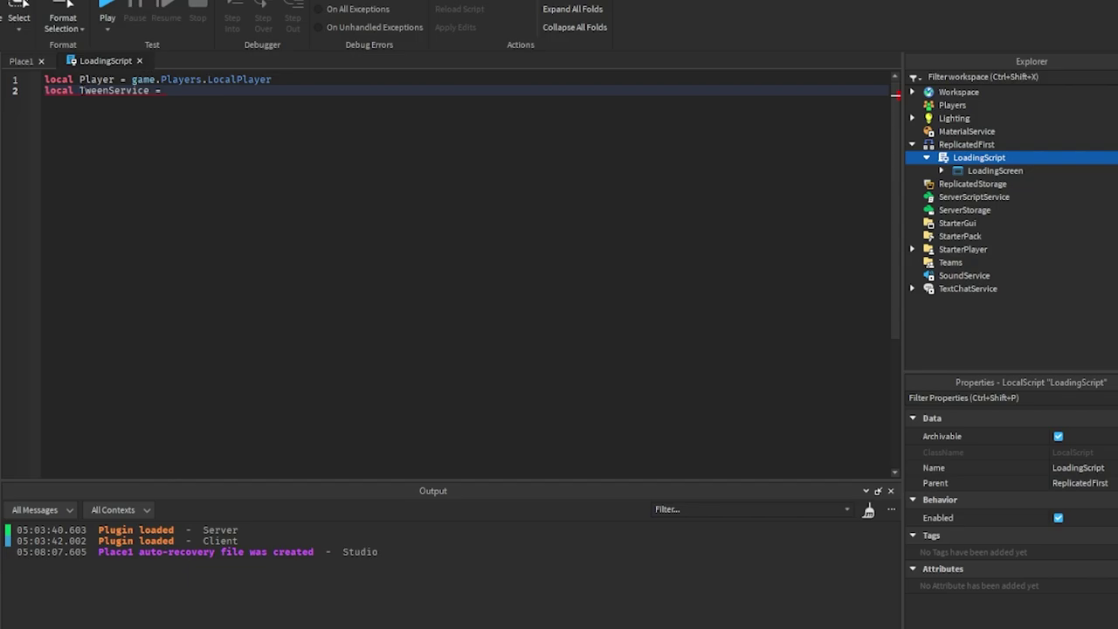
text(game:GetService("T)
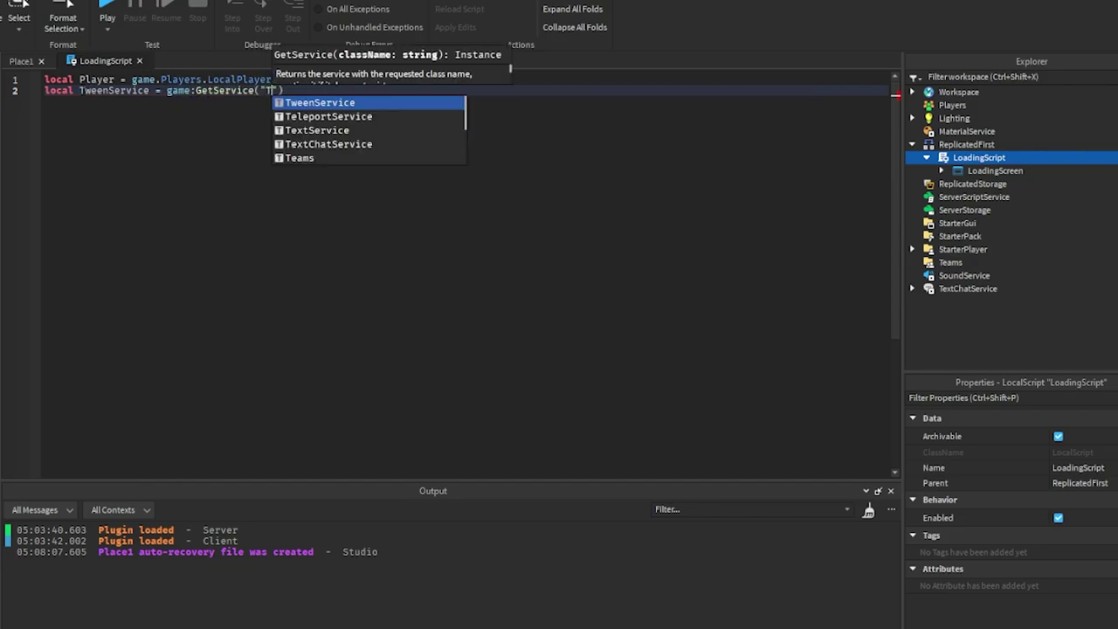
key(Tab)
key(Return)
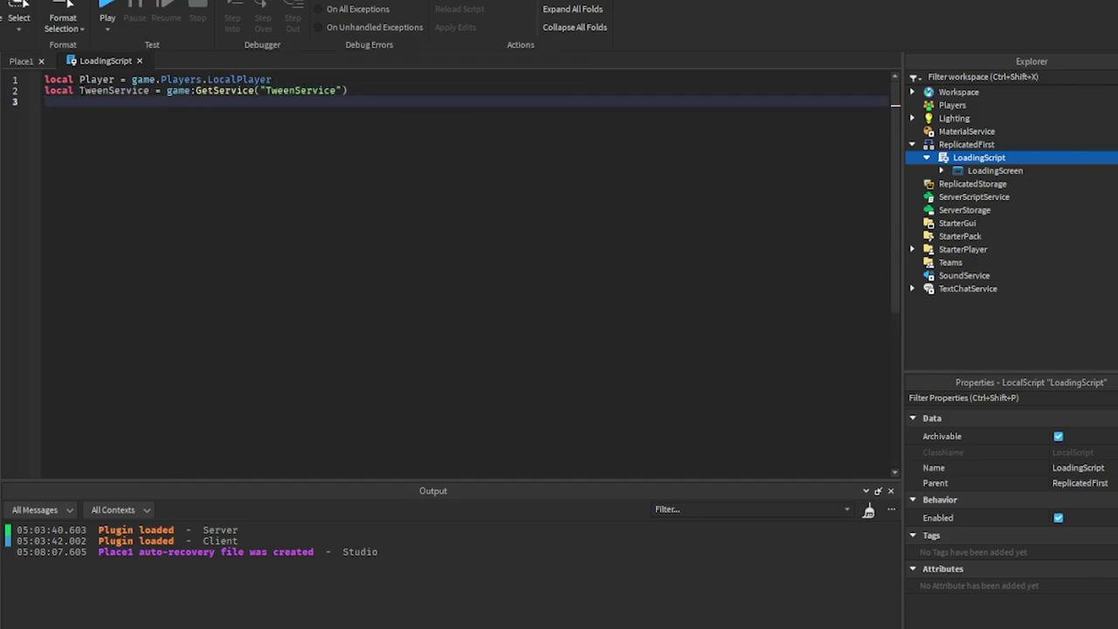
Add local StarterGUI = game:GetService("StarterGui")
text(local StarterGui)
key(BackSpace)
text(UI = game)
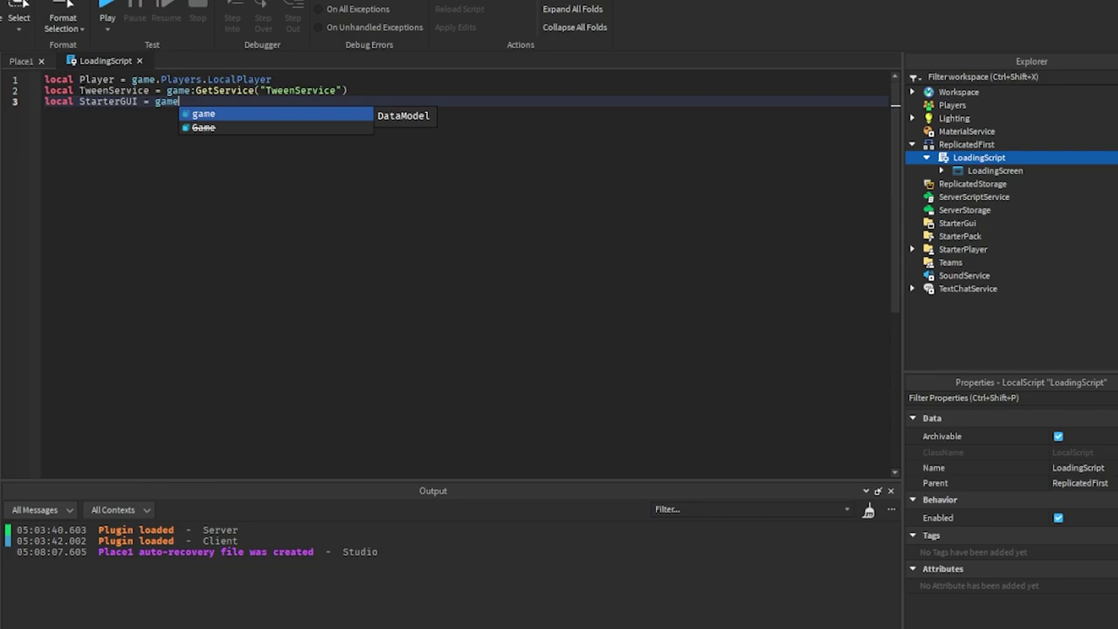
text(:Get)
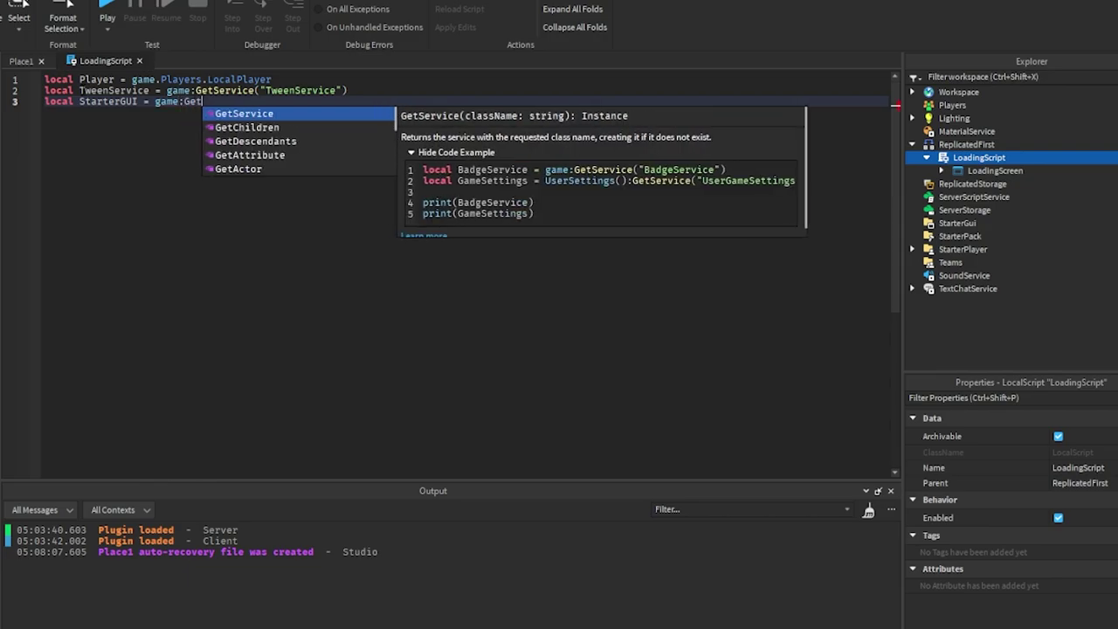
key(Tab)
text(("Start)
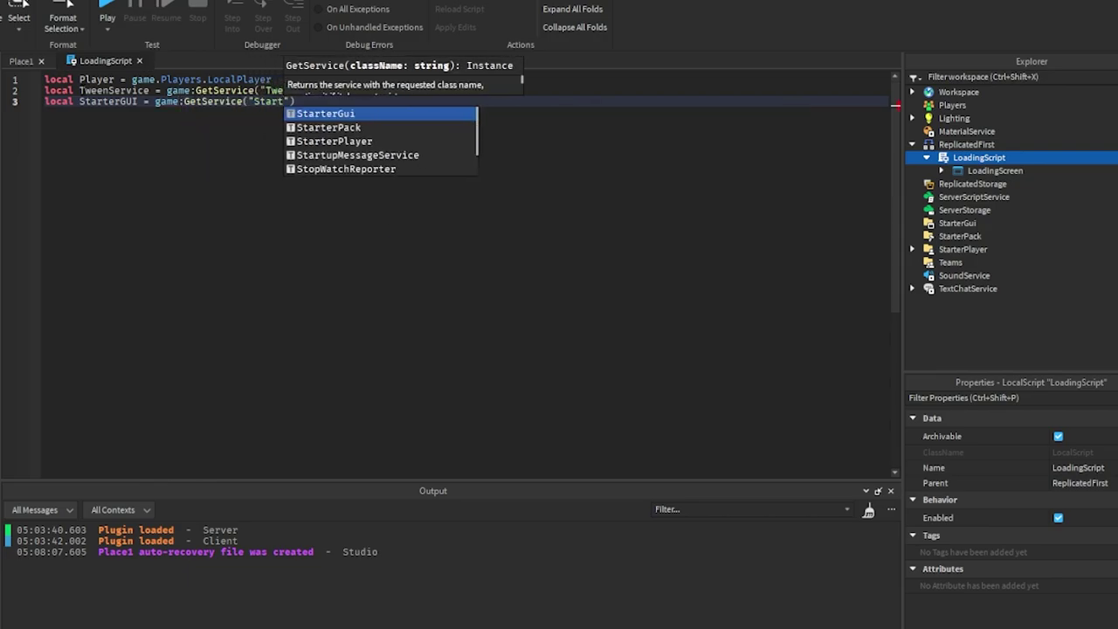
key(Tab)
key(End)
key(Return)
Add local ContentProvider = game:GetService("ContentProvider")
text(l)
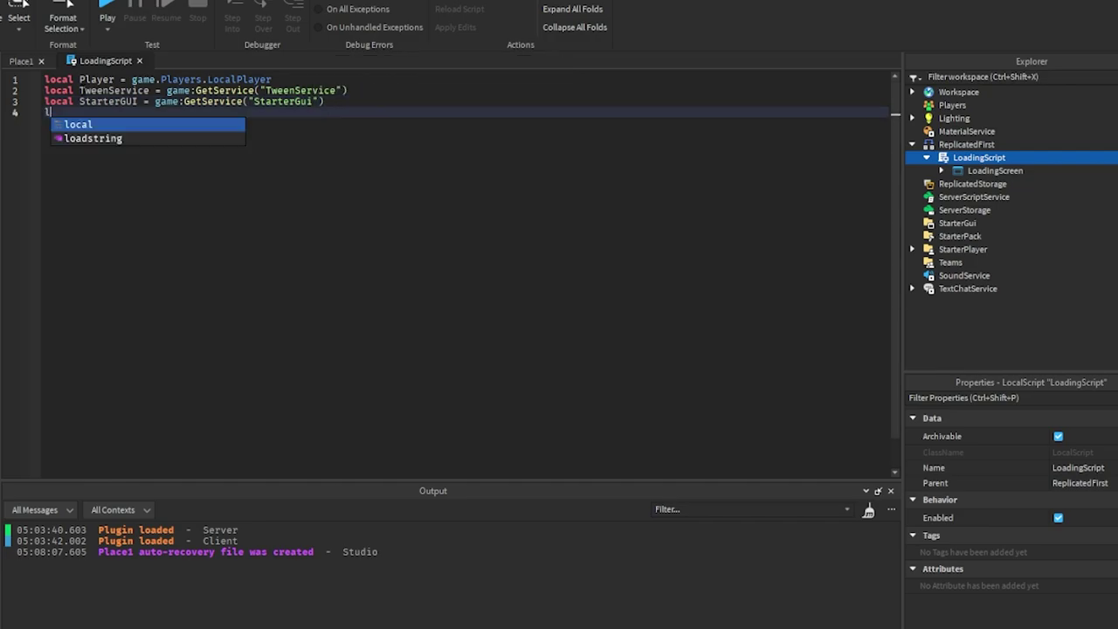
key(Tab)
text(Cent)
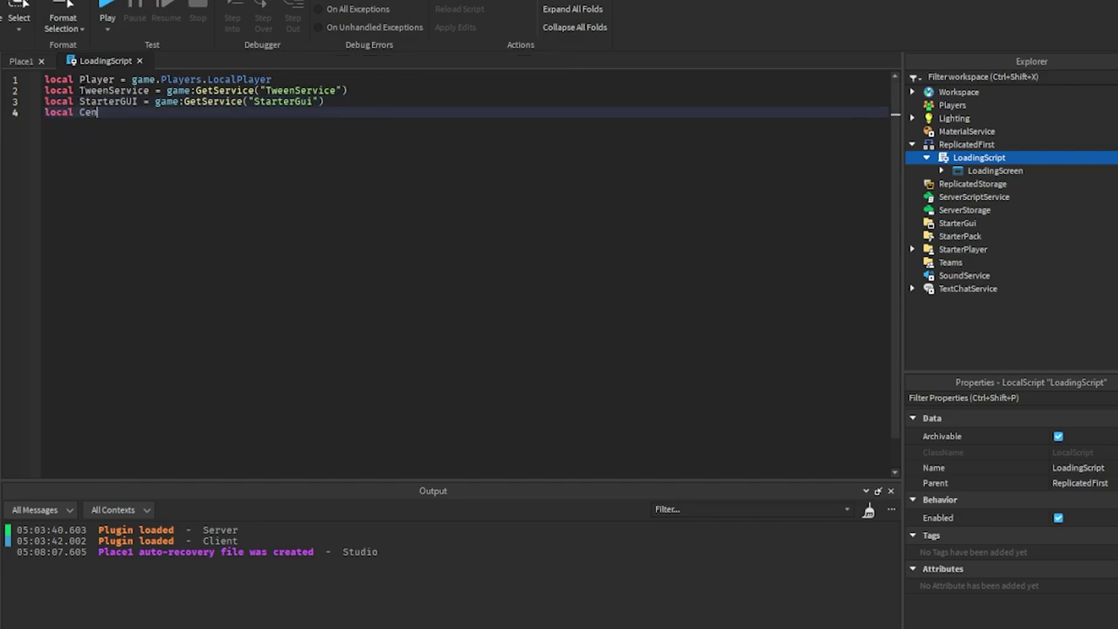
key(BackSpace)
key(BackSpace)
text(ontentProvider = game:G)
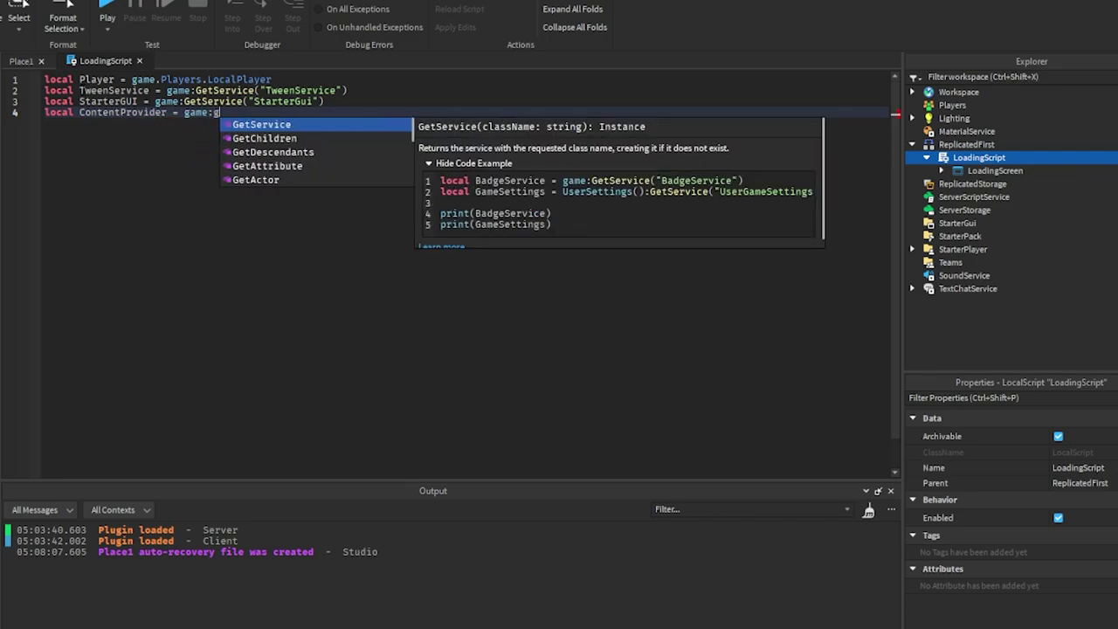
key(Tab)
text(("Con)
key(Tab)
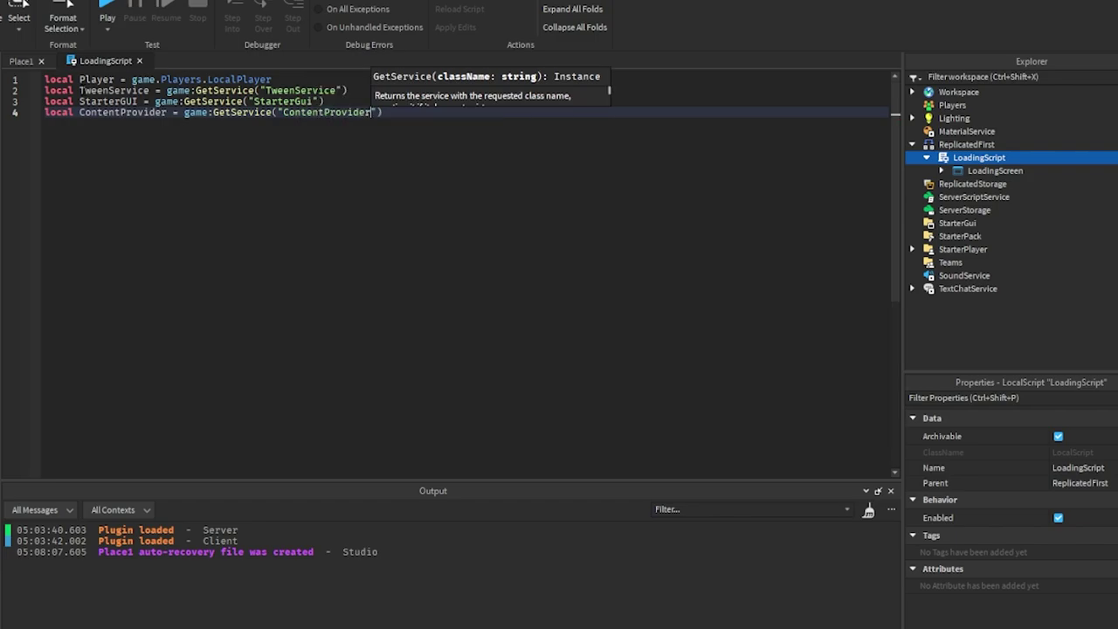
key(End)
Begin the line local GameName = "Your Game" below the service variables
key(Return)
key(Return)
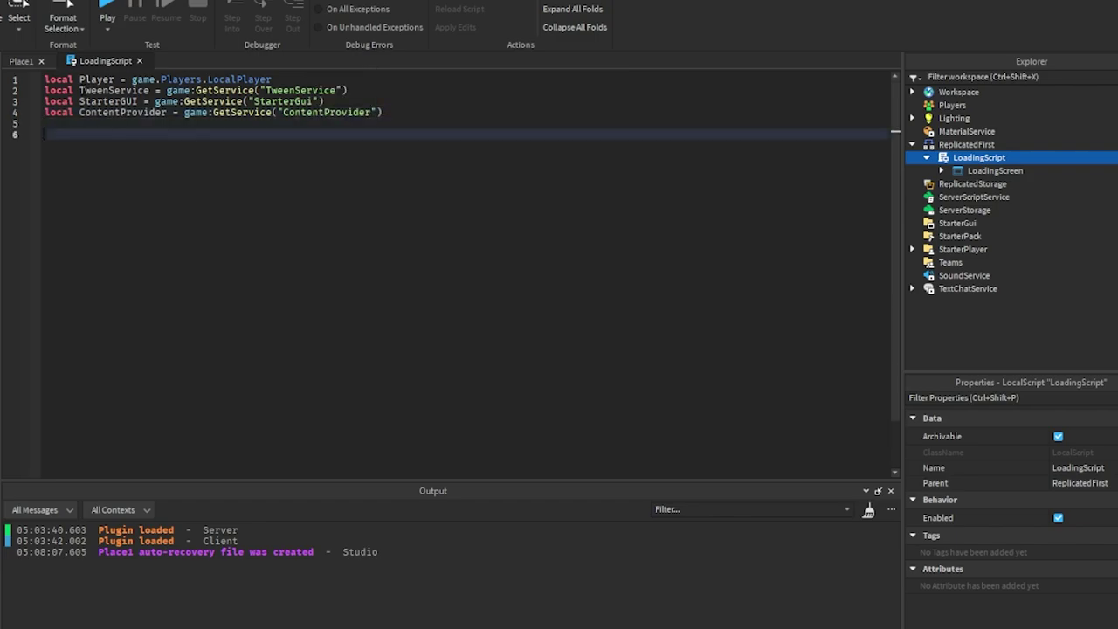
text(l)
key(Tab)
text(GameName)
text( = "Your Game)
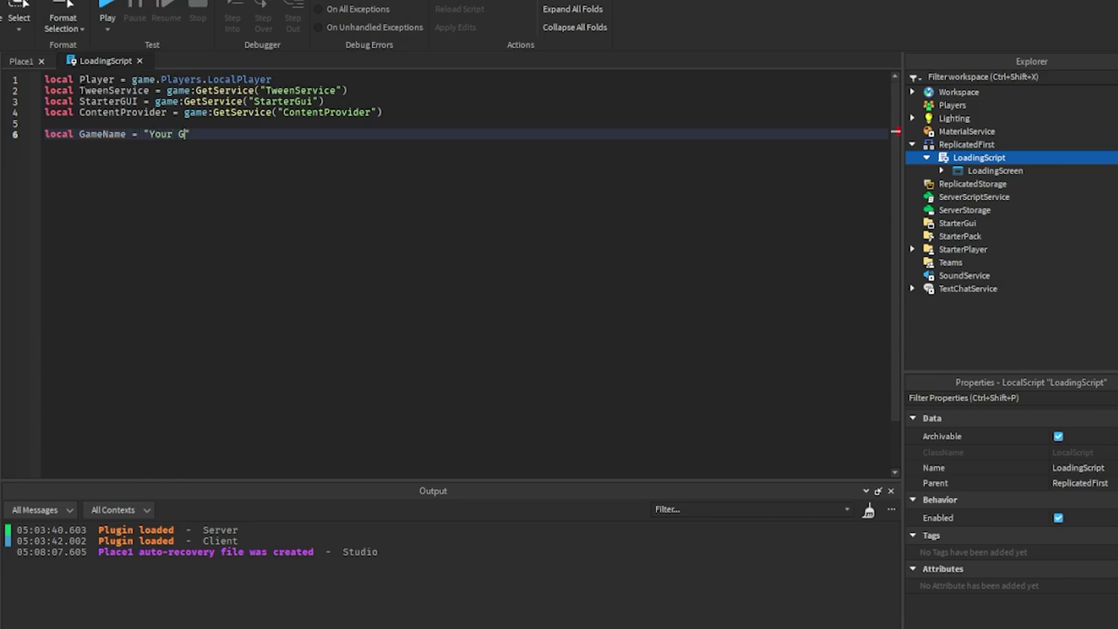